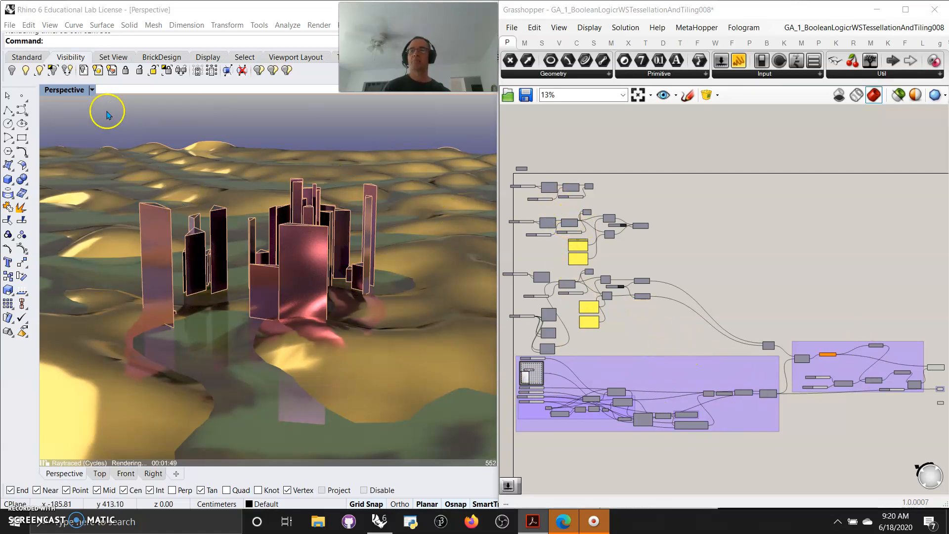
- Set the Perspective viewport's display mode to Shaded and keep that viewport maximized
double_click(63, 92)
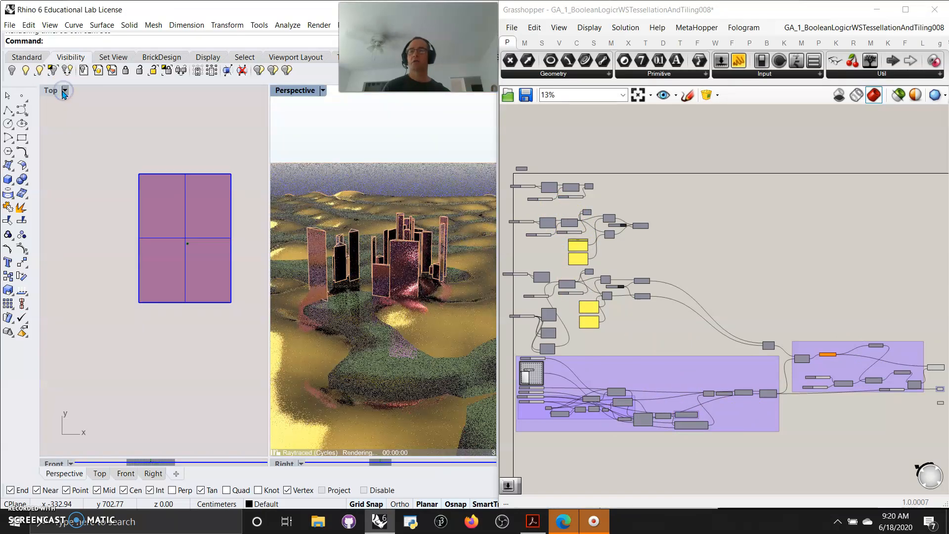
double_click(276, 95)
left_click(64, 90)
left_click(71, 131)
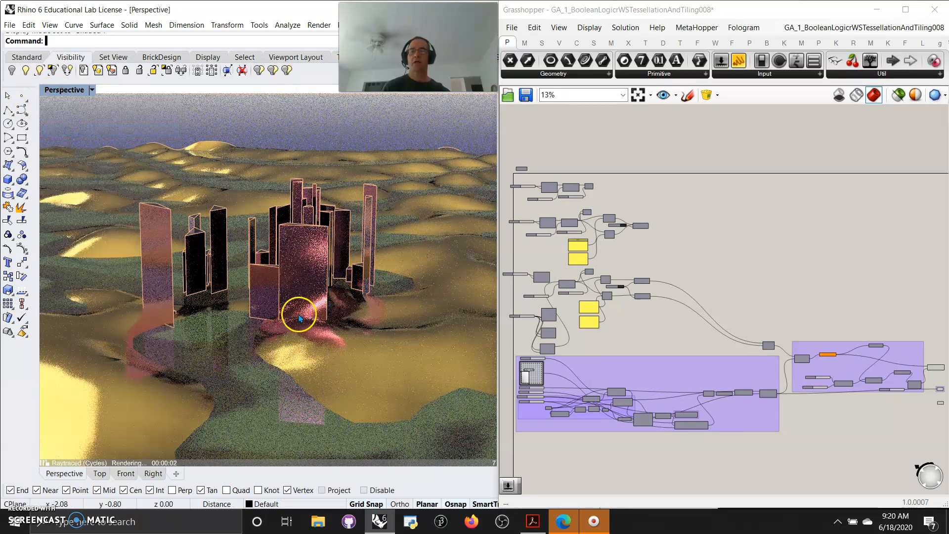
- Select all of the large flat plane's geometry in the Perspective view and hide it
scroll(289, 319, "down", 5)
scroll(289, 316, "down", 10)
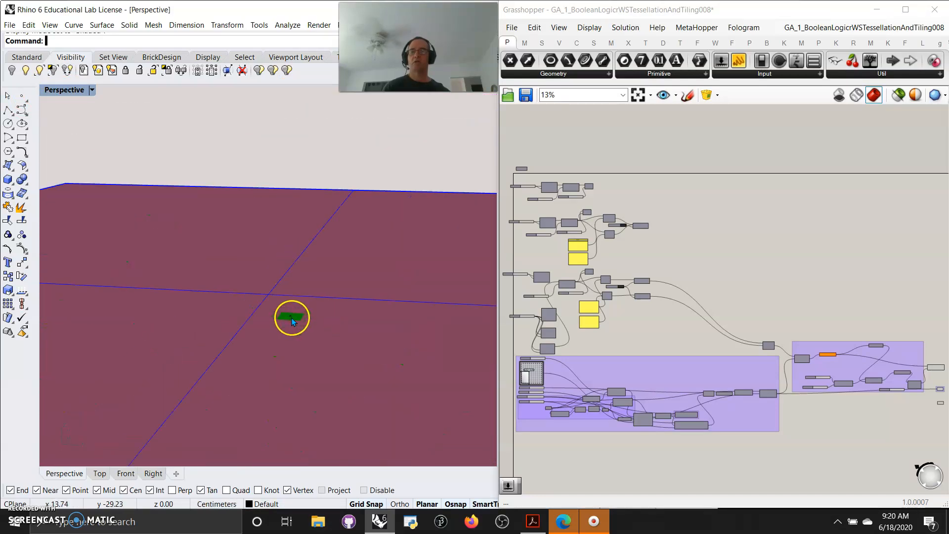
left_click_drag(403, 388, 110, 214)
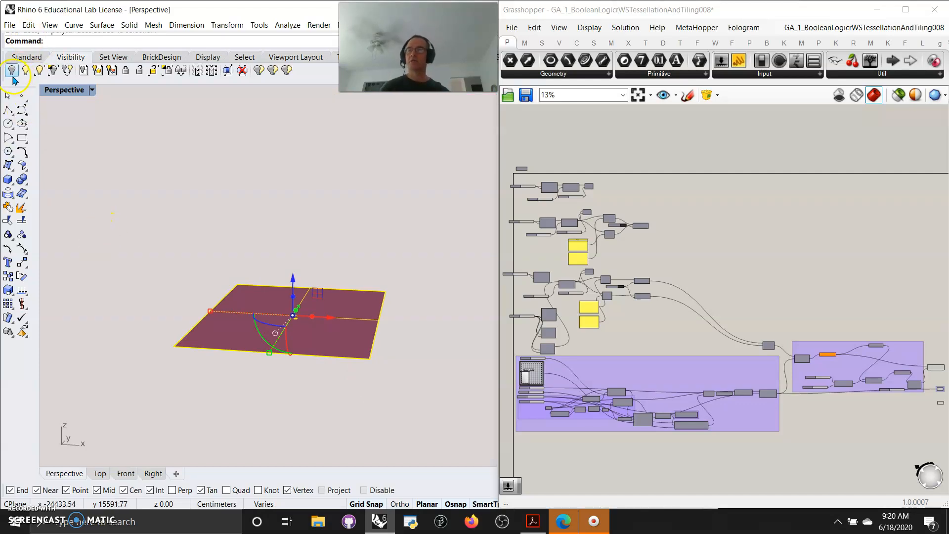
left_click(14, 76)
- Restrict the Grasshopper preview to selected objects and examine the terrain component and the line pattern component feeding the tower group
scroll(289, 327, "up", 10)
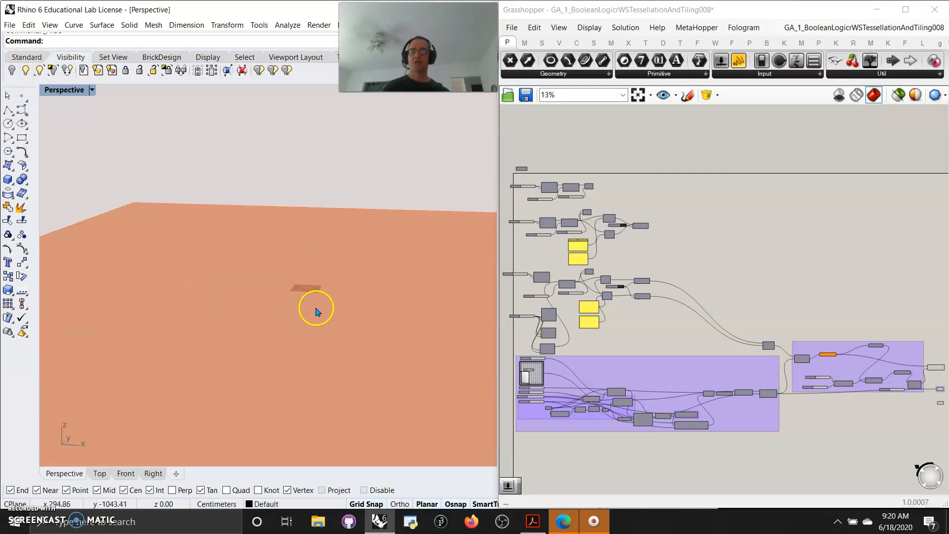
scroll(317, 311, "up", 8)
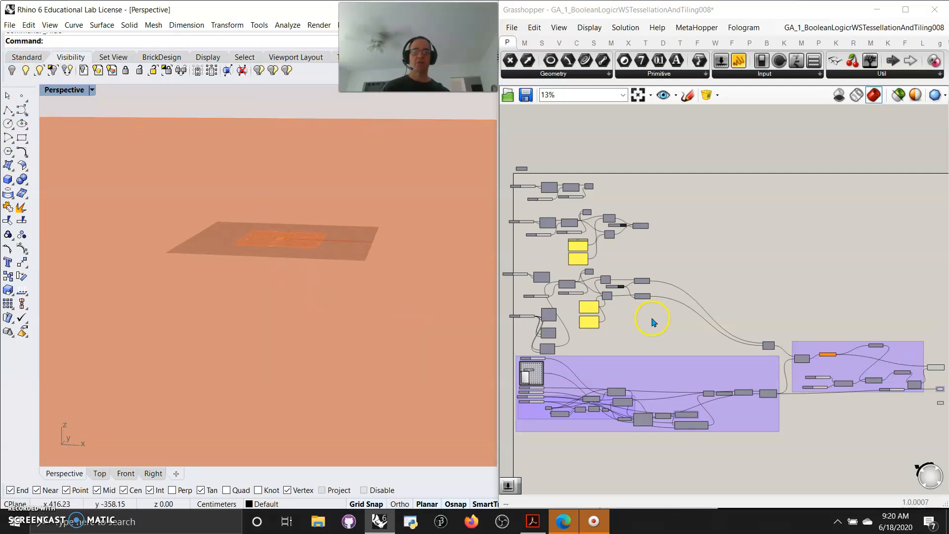
scroll(651, 321, "up", 2)
scroll(647, 295, "up", 2)
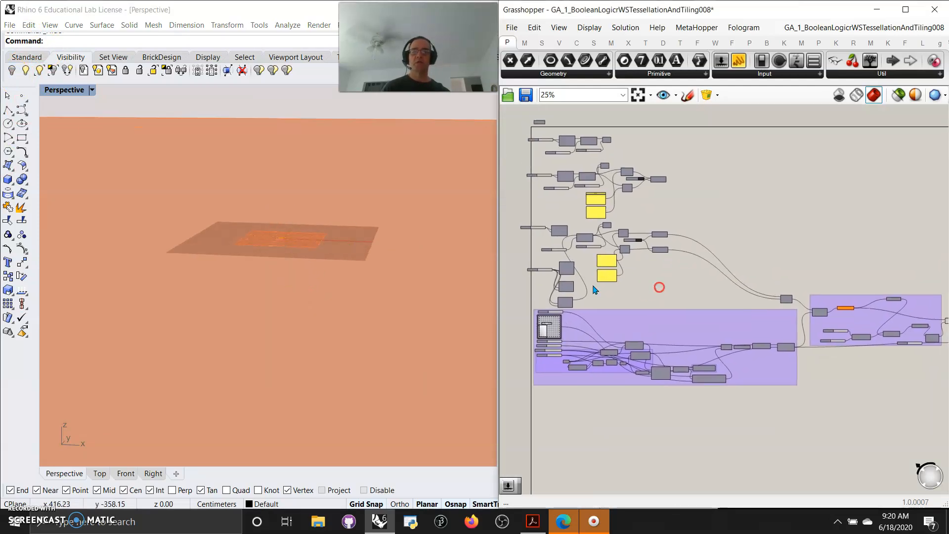
scroll(265, 229, "up", 10)
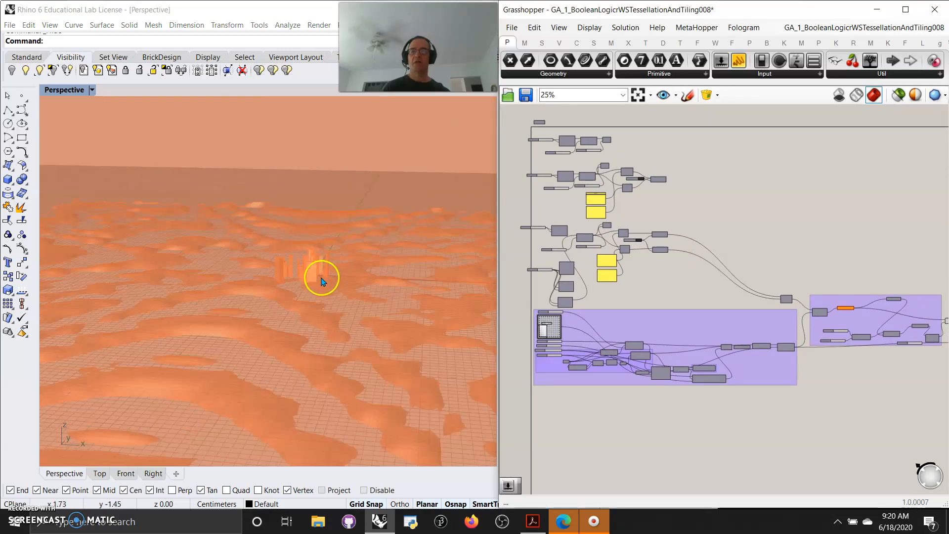
scroll(319, 274, "up", 10)
right_click_drag(297, 230, 223, 285)
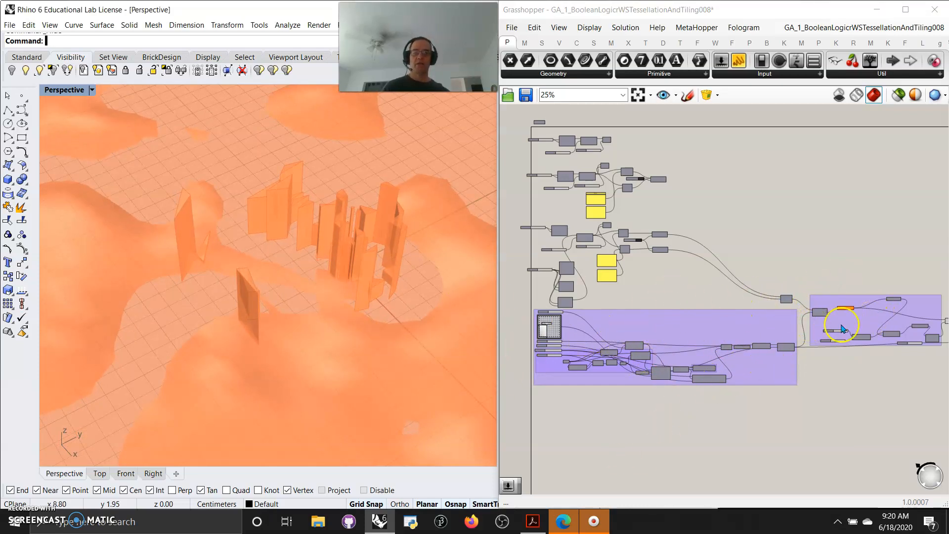
left_click(785, 349)
left_click(899, 95)
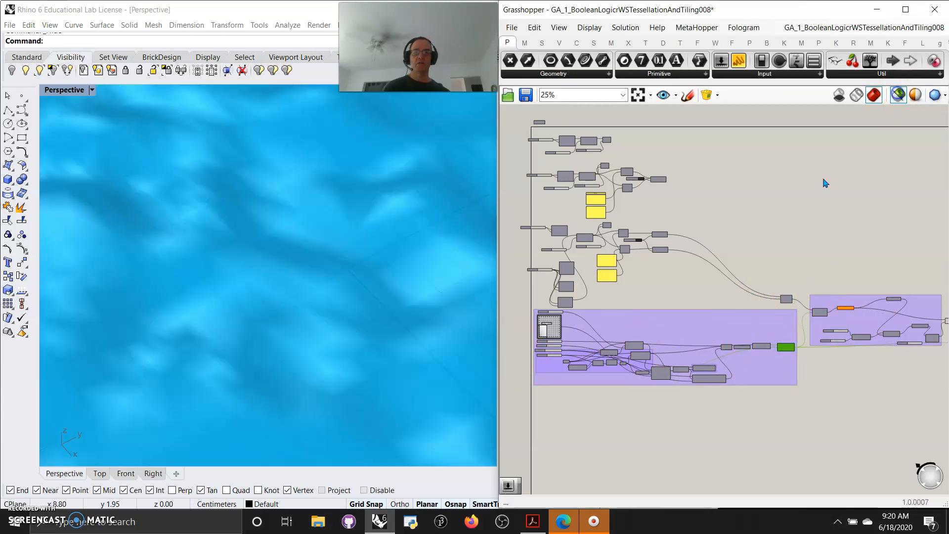
left_click(786, 299)
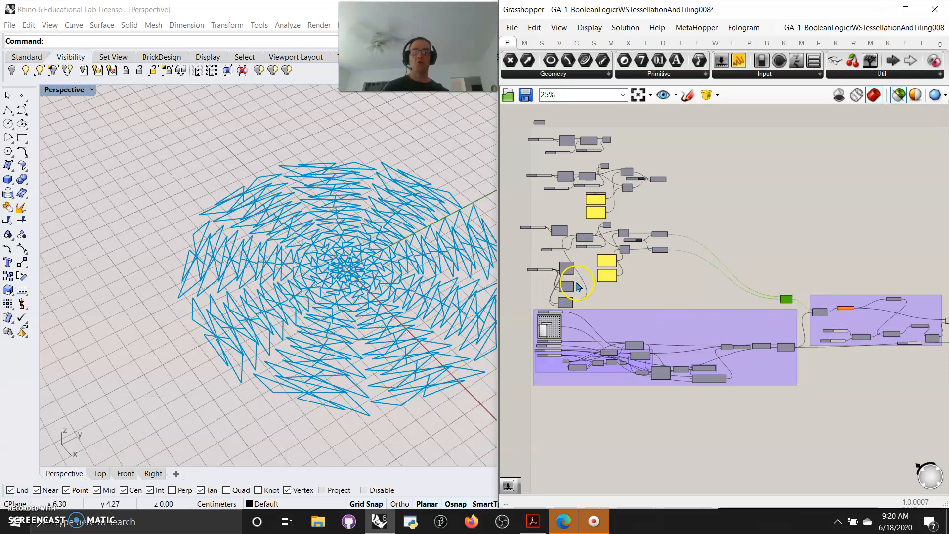
- Move the tower component group and its output components slightly down on the canvas
right_click_drag(847, 393, 822, 393)
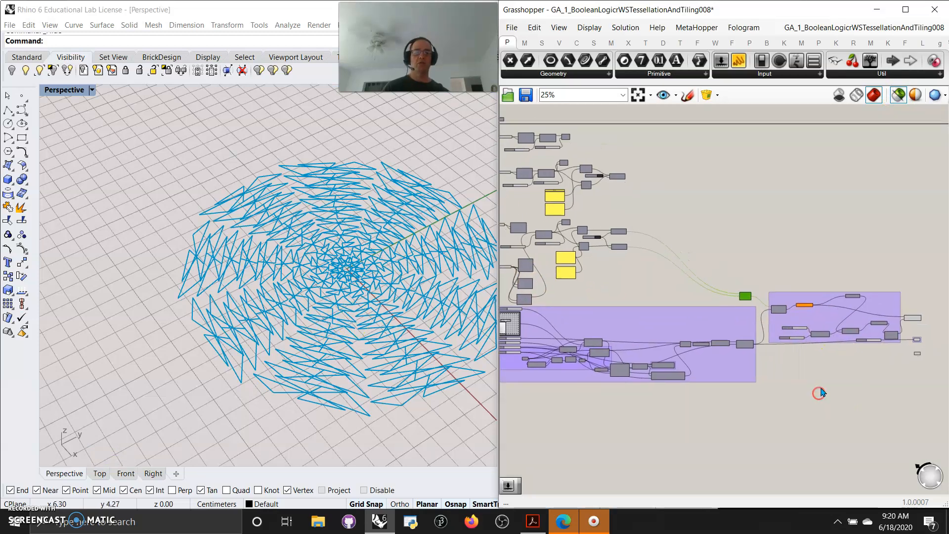
left_click_drag(924, 385, 771, 273)
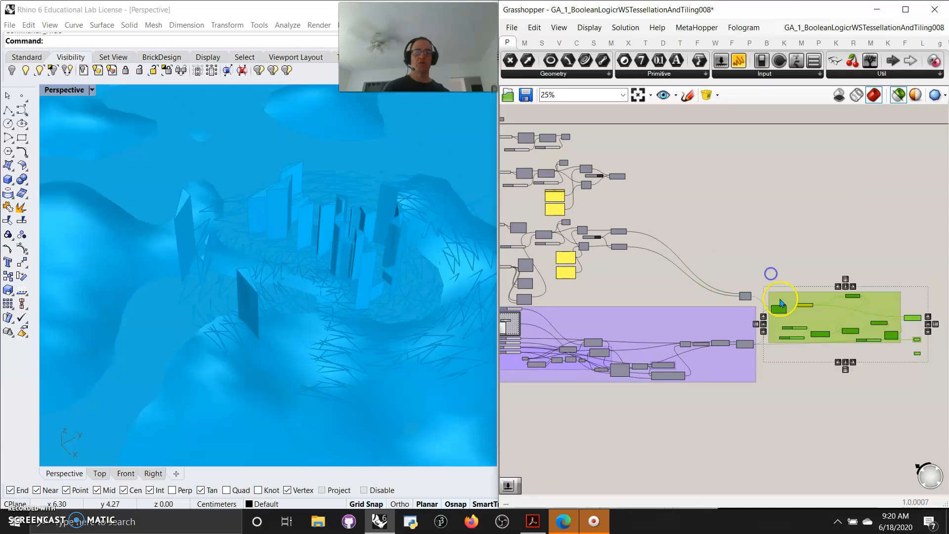
left_click_drag(779, 309, 779, 333)
- Switch off the preview of all components in both purple groups and stop restricting the preview to selected objects
scroll(756, 398, "down", 2)
left_click_drag(877, 408, 569, 343)
right_click(822, 241)
left_click(847, 273)
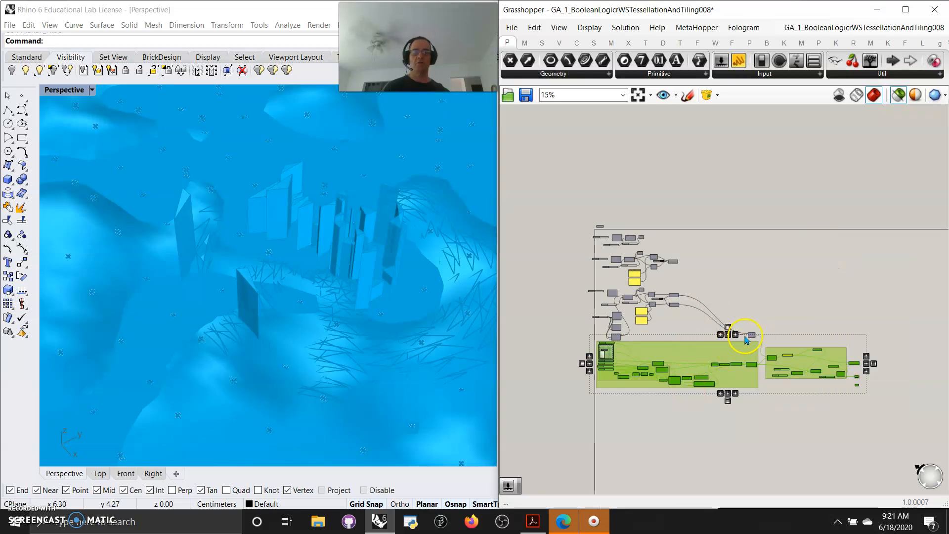
left_click(899, 94)
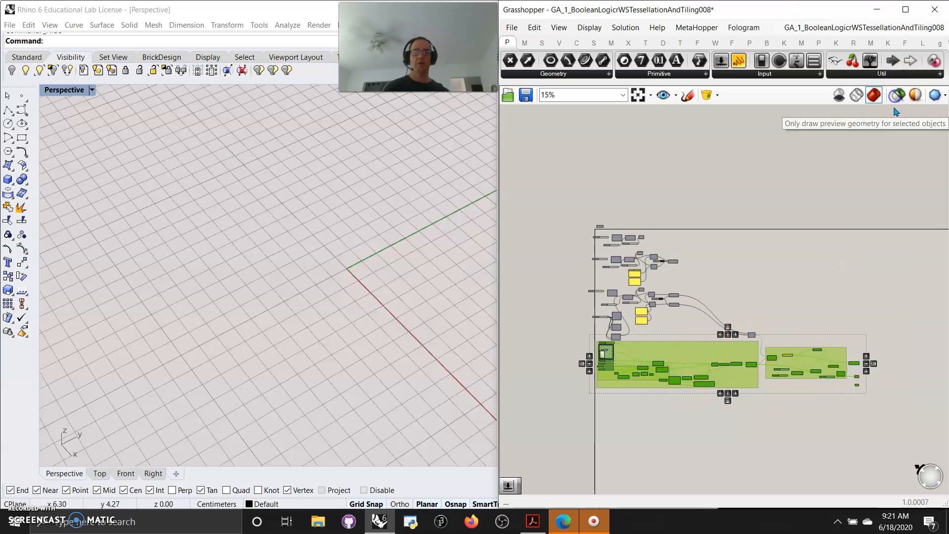
right_click(892, 381)
left_click(896, 348)
- Disable all components in both purple groups
left_click(860, 407)
left_click_drag(860, 409, 574, 343)
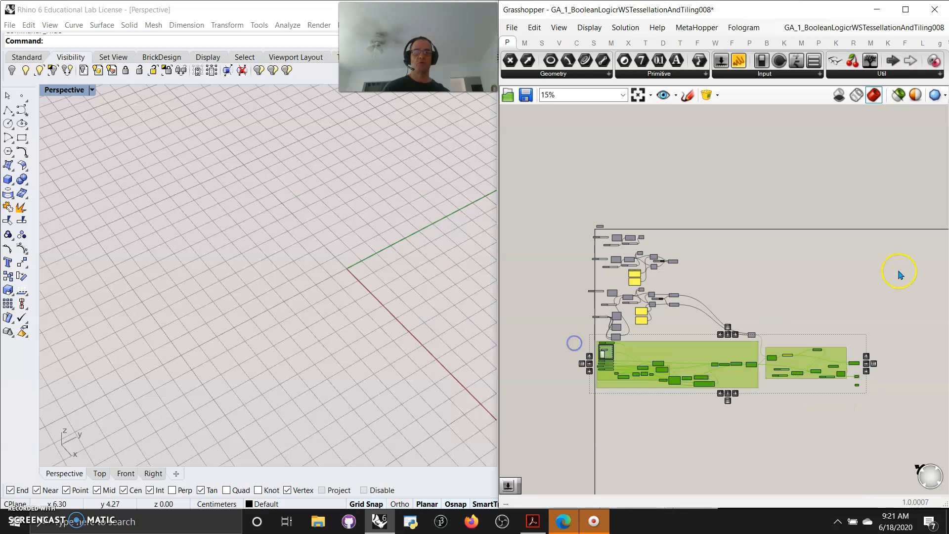
right_click(900, 275)
left_click(895, 317)
left_click(769, 308)
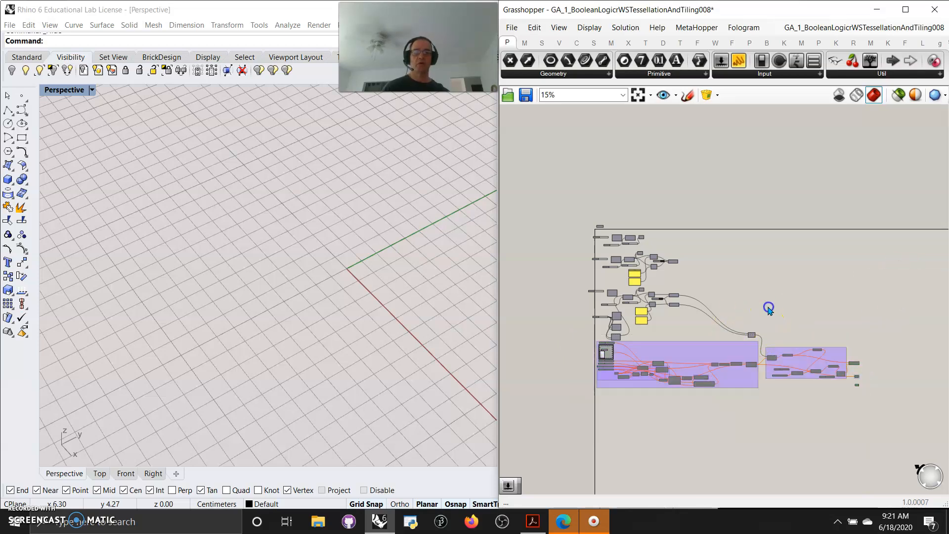
- Switch on the preview of the first chain of Rectangle, Divide Curve and Point List components with their sliders
scroll(644, 278, "up", 5)
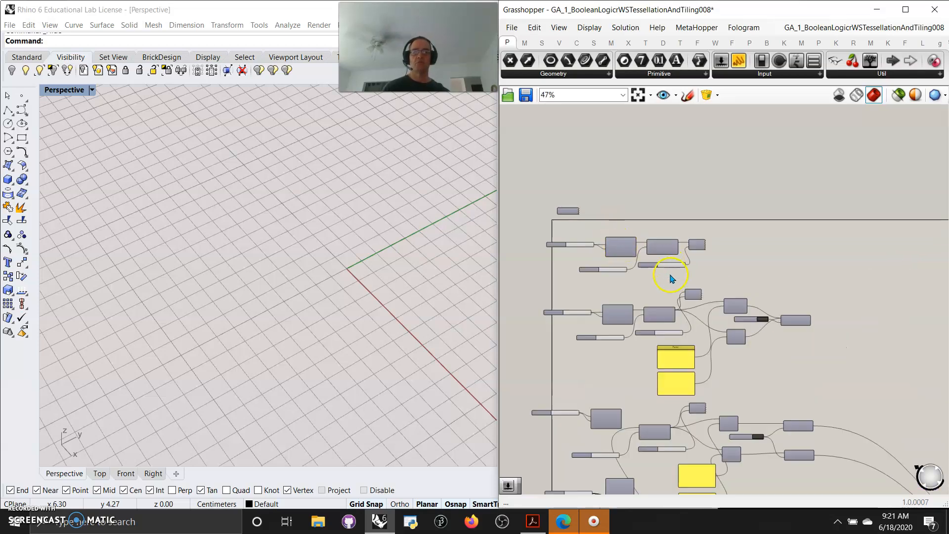
scroll(660, 267, "up", 6)
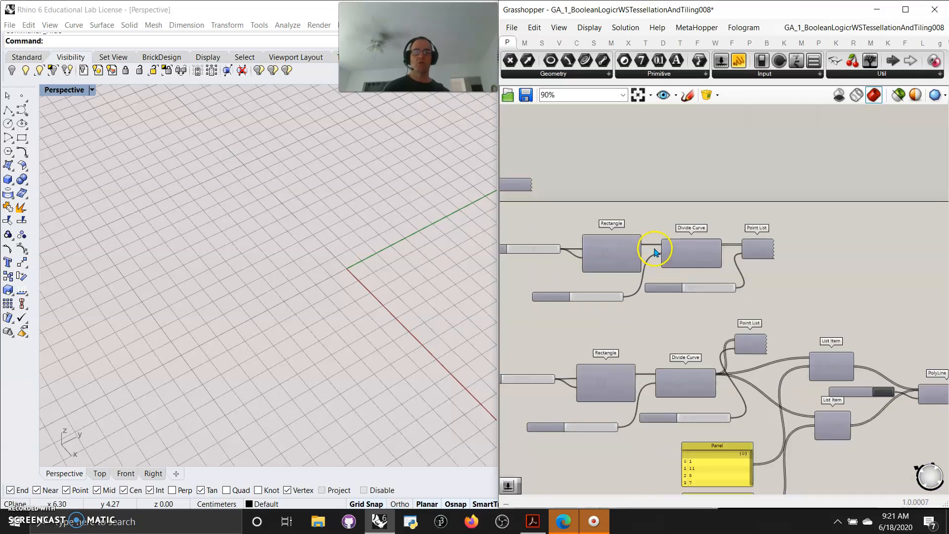
right_click_drag(660, 269, 726, 258)
left_click_drag(882, 301, 544, 196)
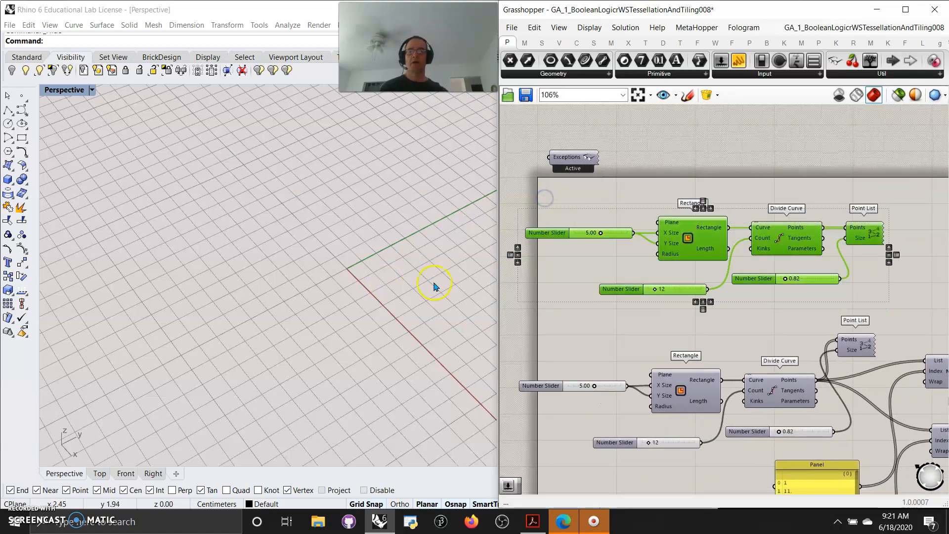
right_click(733, 316)
left_click(764, 322)
- Restrict the preview to selected objects and examine the first chain's Rectangle, Divide Curve and Point List one after another
right_click_drag(425, 293, 494, 294)
right_click_drag(252, 282, 346, 328, "shift")
scroll(293, 316, "up", 4)
right_click_drag(295, 311, 328, 299)
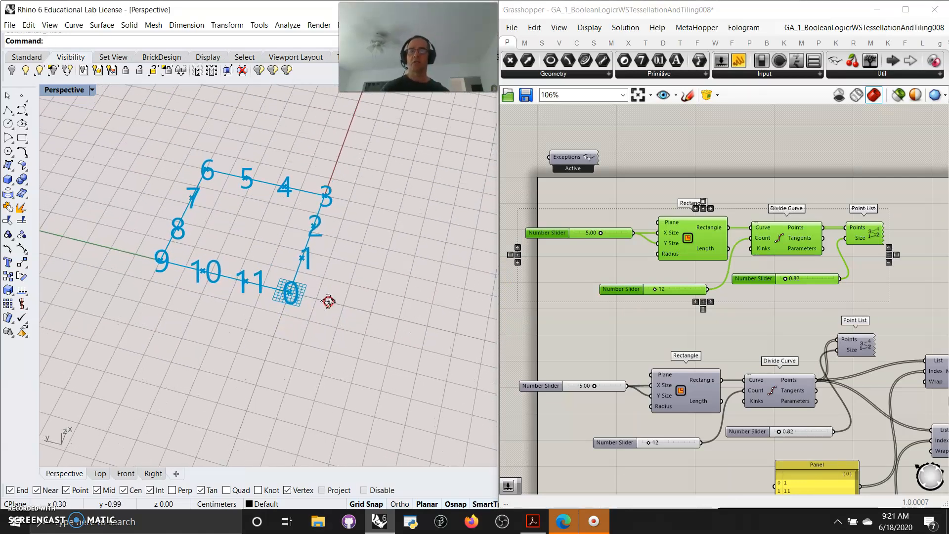
left_click(786, 242)
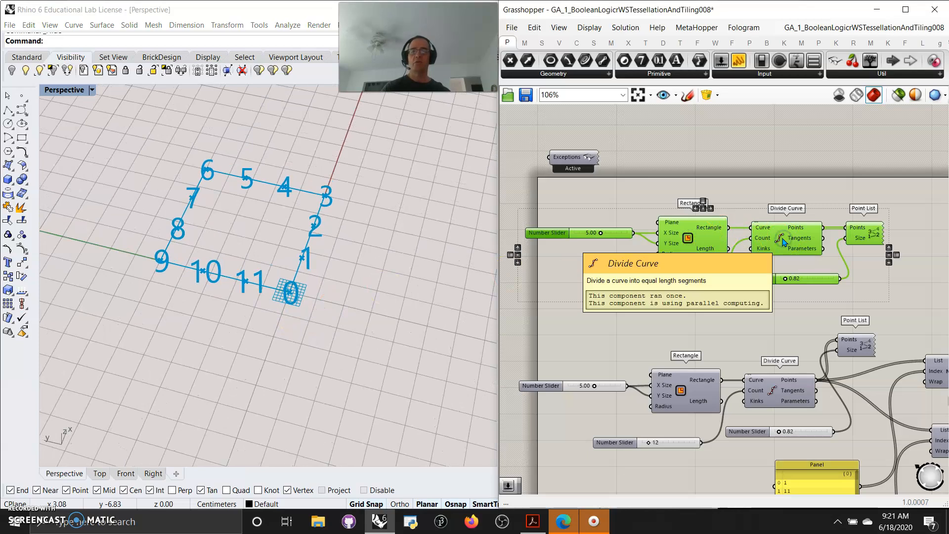
left_click(741, 192)
left_click(705, 239)
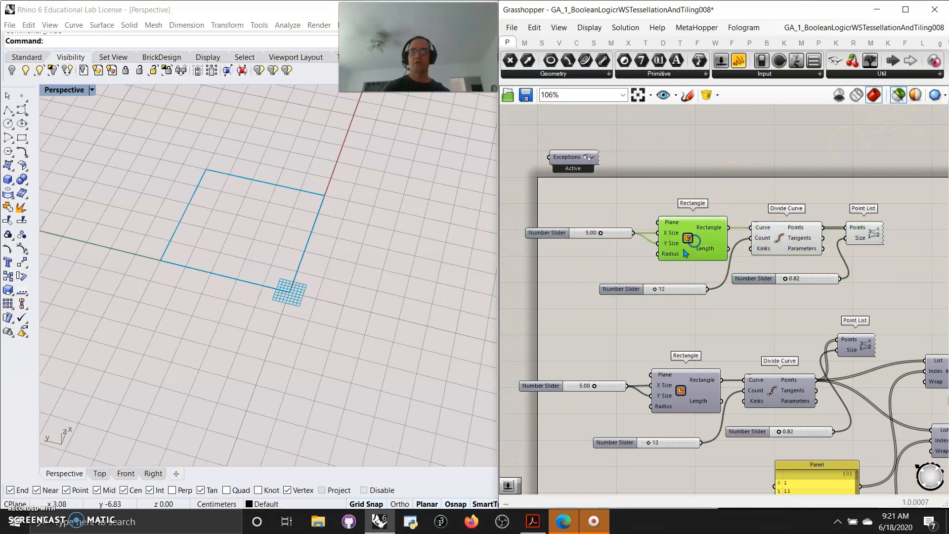
left_click(778, 248, "shift")
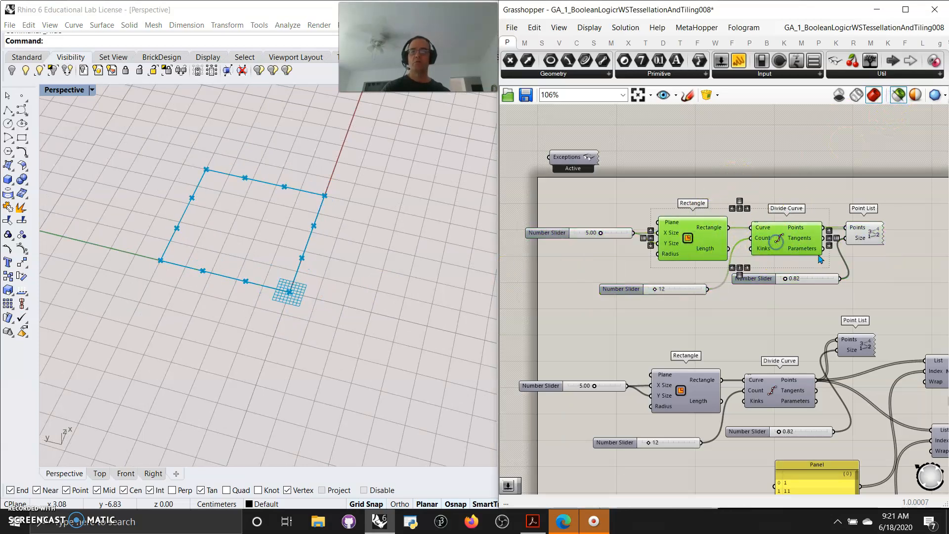
left_click(874, 235, "shift")
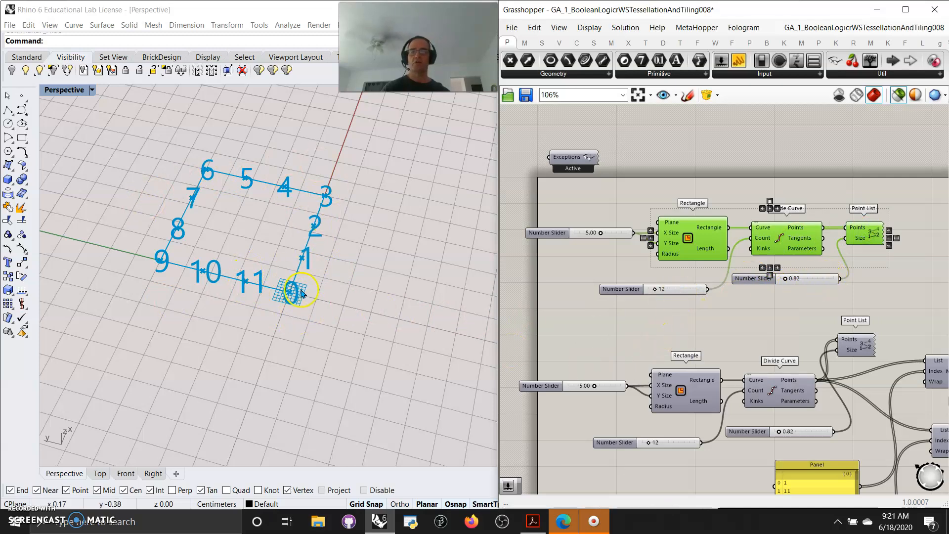
- Switch off the preview of the first Rectangle, Divide Curve and Point List chain
right_click_drag(658, 340, 653, 305)
left_click_drag(863, 270, 558, 168)
right_click(595, 163)
left_click(632, 184)
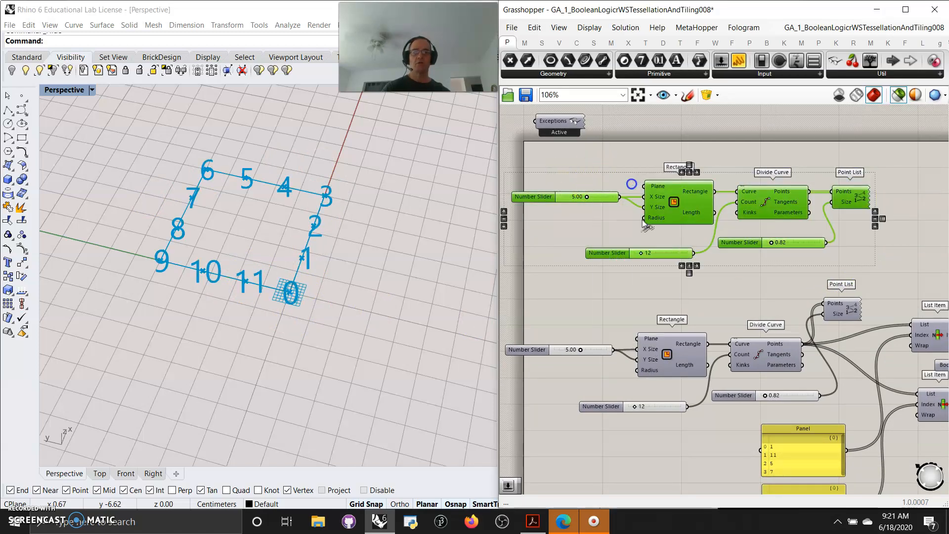
- Switch on the preview of the second component chain, from its Rectangle through the List Items to the PolyLine
scroll(726, 272, "down", 5)
right_click_drag(765, 313, 710, 272)
left_click_drag(811, 330, 564, 231)
right_click(560, 242)
left_click(588, 251)
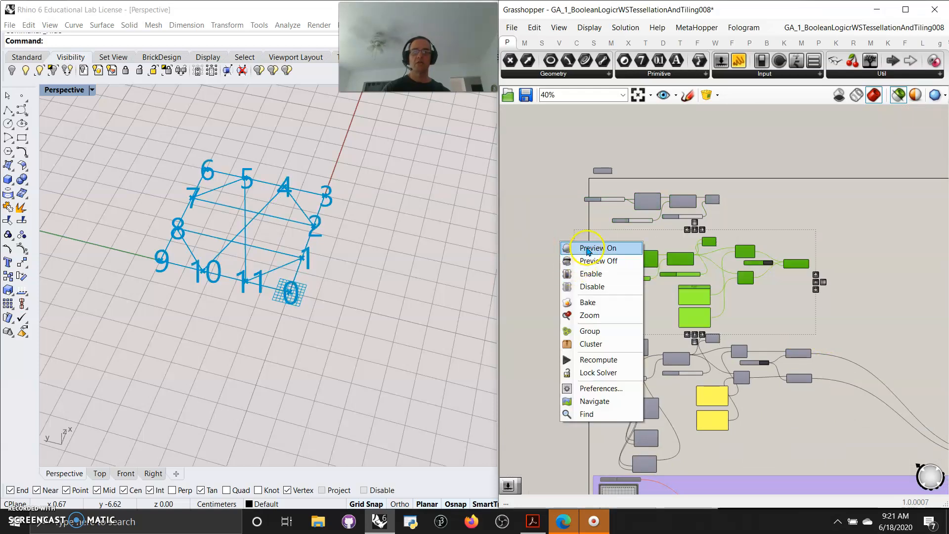
- Examine the second chain's Rectangle, division points and numbered Point List in the viewport
scroll(653, 289, "up", 7)
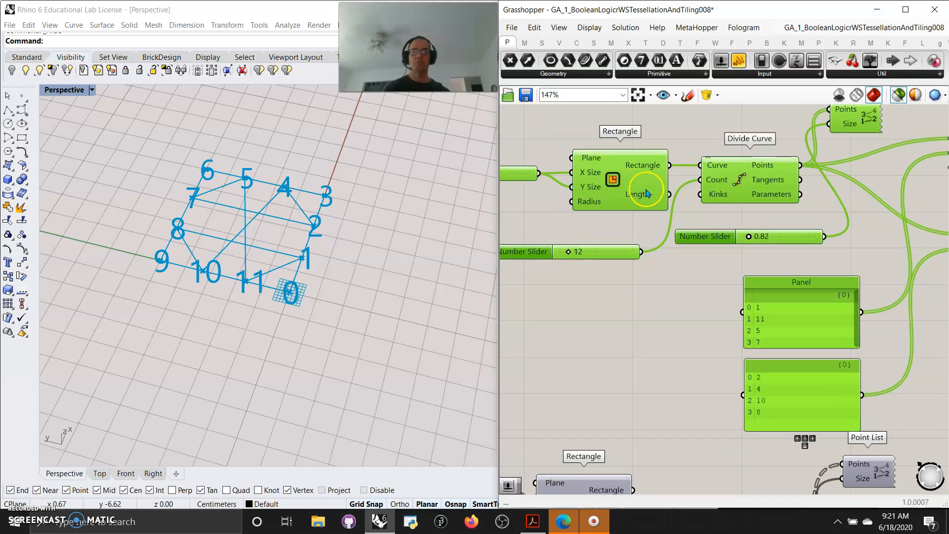
left_click(648, 193)
left_click(750, 185, "shift")
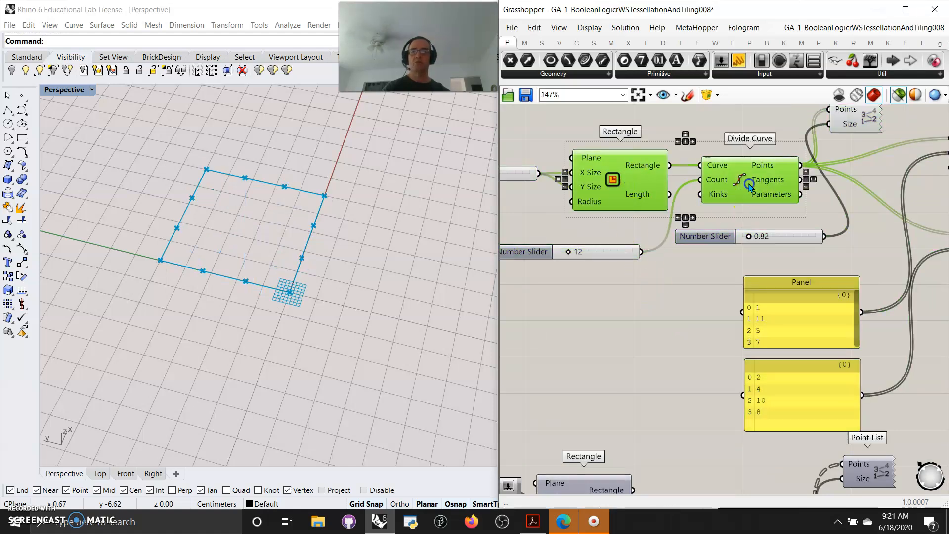
right_click_drag(723, 365, 547, 462)
left_click(690, 216, "shift")
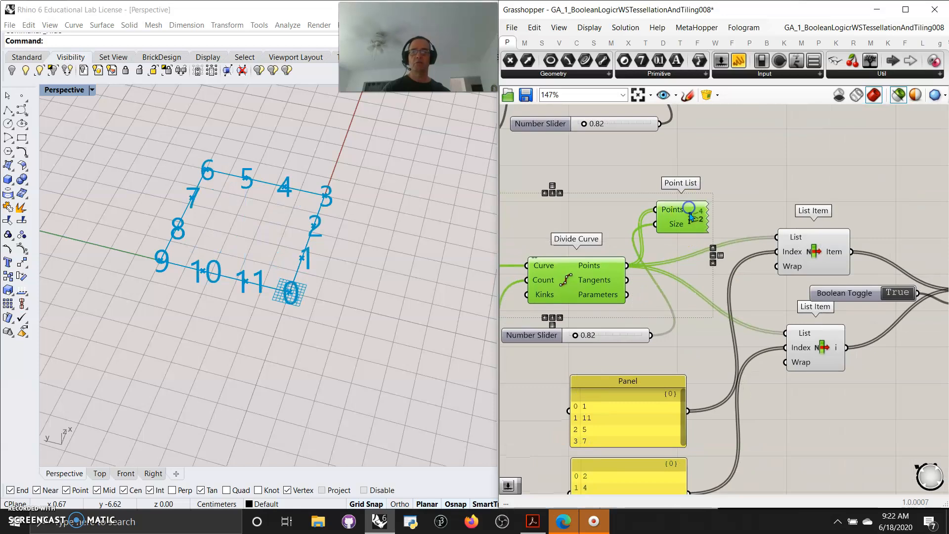
left_click(686, 217, "ctrl")
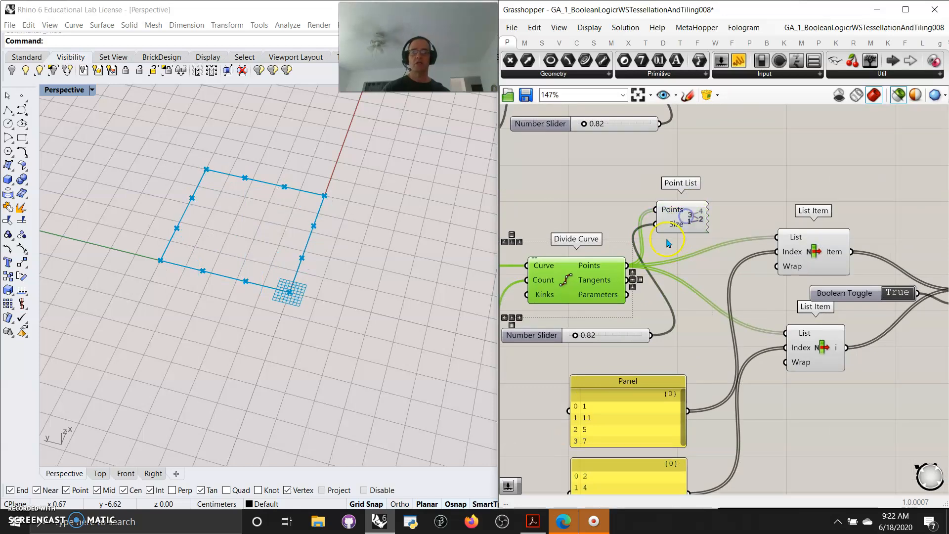
- Examine the points picked by each List Item in the second chain and the closed PolyLine drawn through them
right_click_drag(718, 326, 689, 271)
left_click(686, 142, "shift")
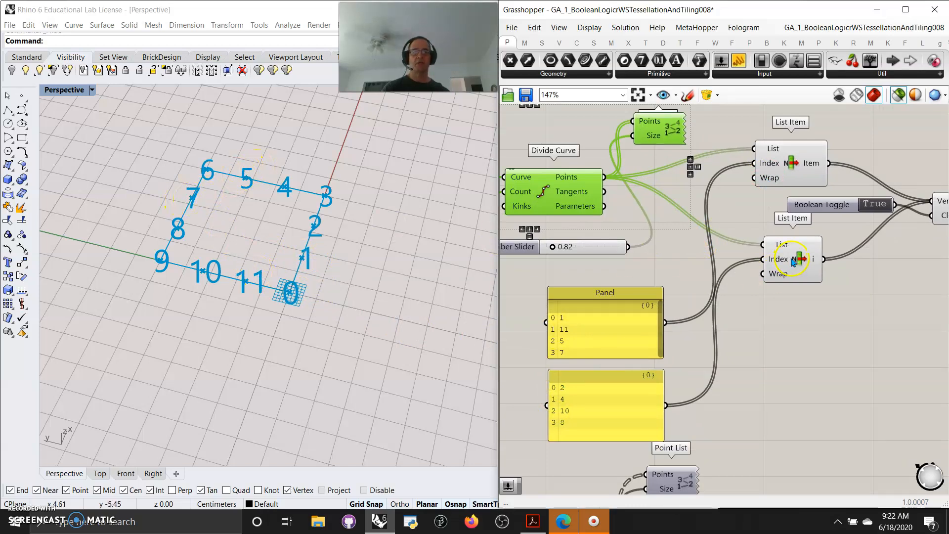
left_click(786, 171)
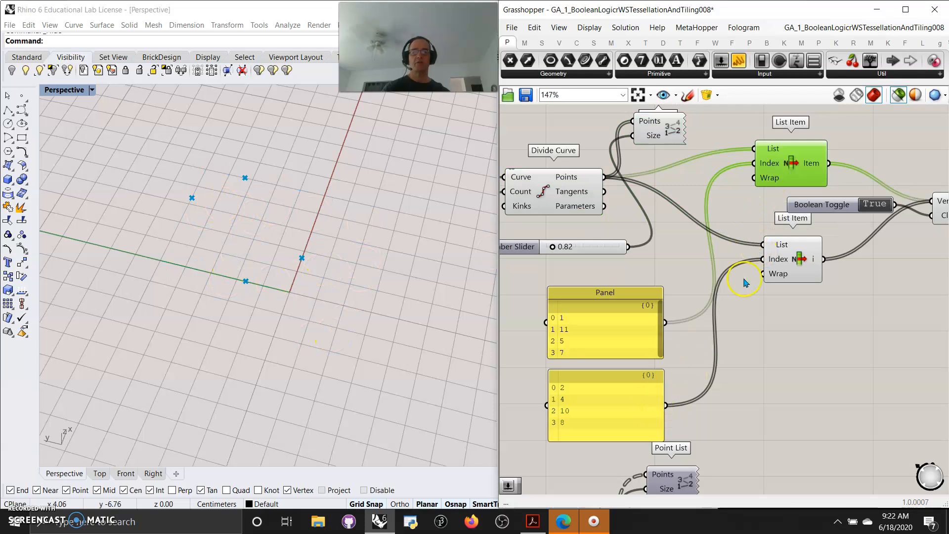
left_click(793, 266)
right_click_drag(888, 349, 664, 373)
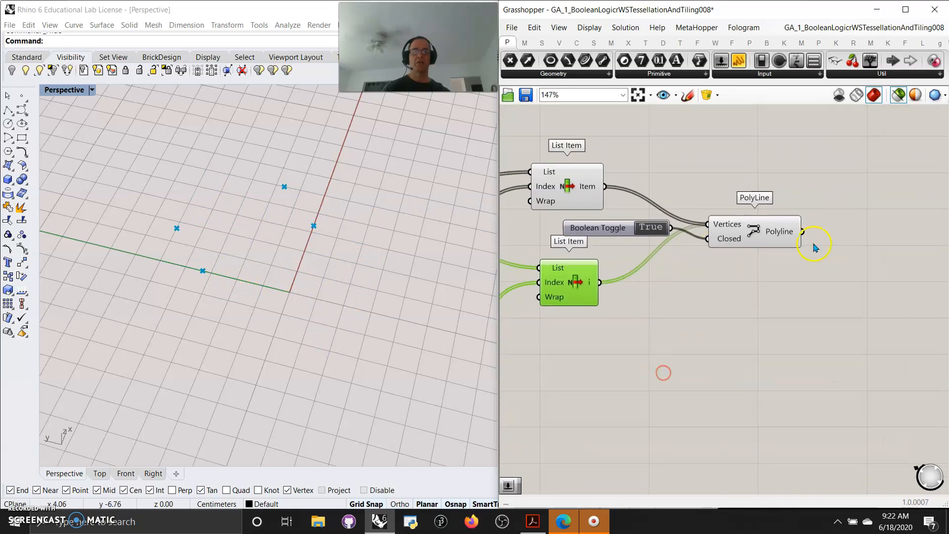
left_click(750, 237)
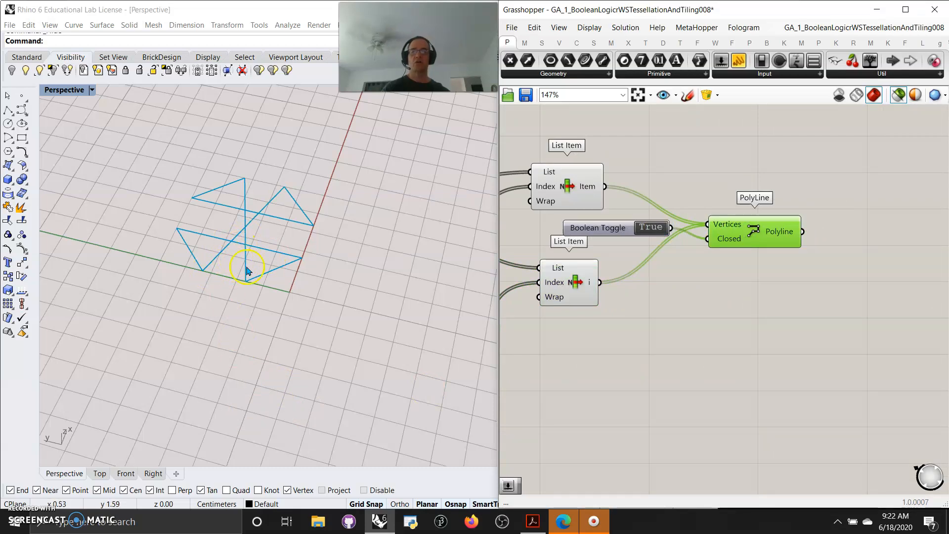
- Switch off the preview of the second component chain, from its Rectangle through the List Items to the PolyLine
scroll(659, 364, "down", 5)
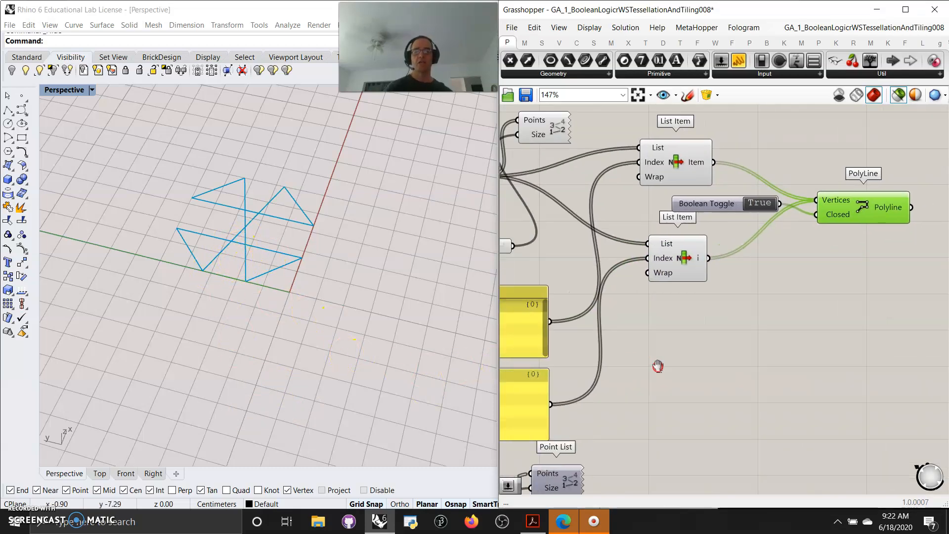
left_click_drag(824, 368, 543, 269)
right_click(525, 266)
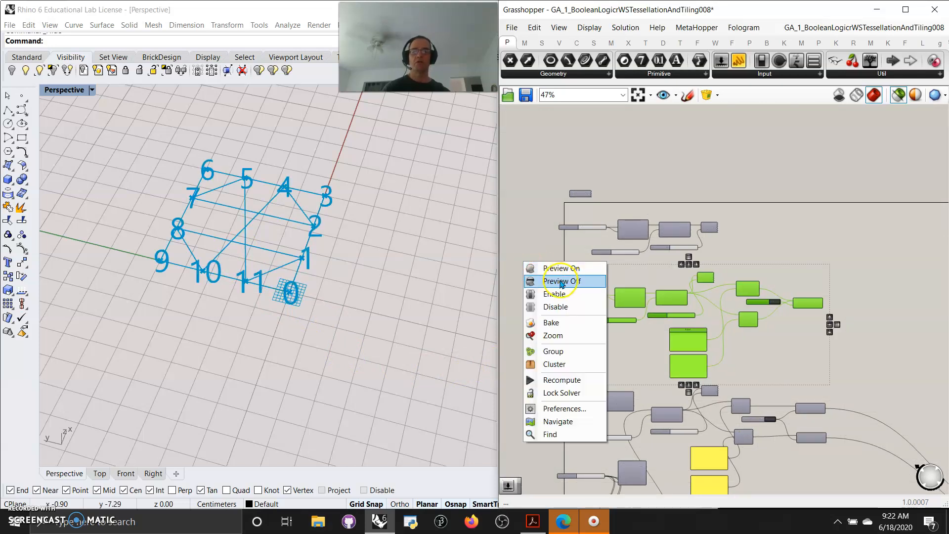
left_click(547, 277)
scroll(779, 364, "down", 3)
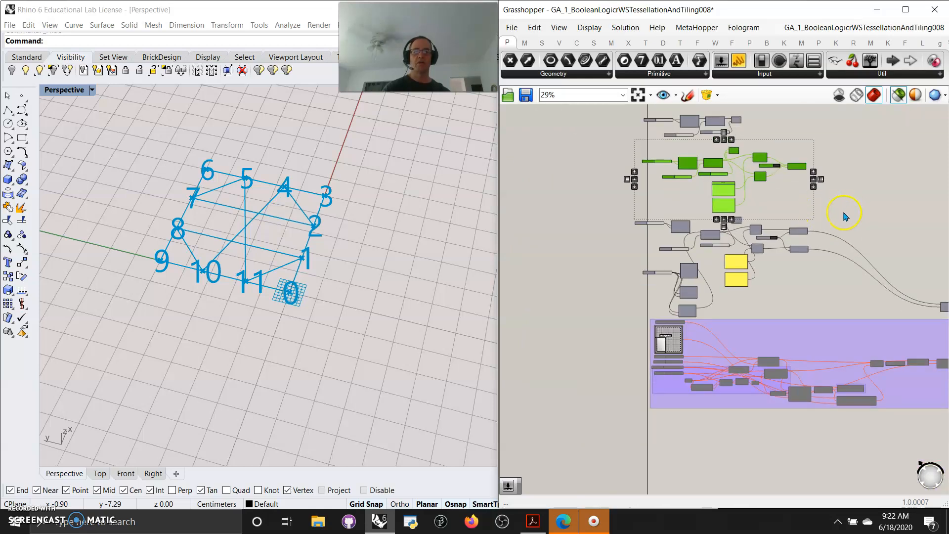
left_click(844, 215)
- Examine the whole third component chain's rectangular, hexagonal and radial grids and numbered points in the viewport
right_click_drag(808, 307, 720, 272)
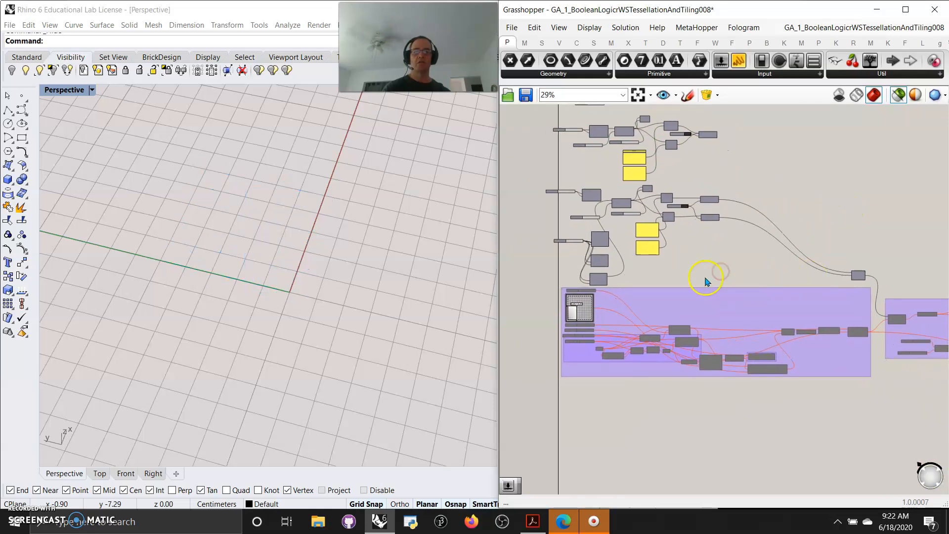
left_click_drag(725, 280, 534, 188)
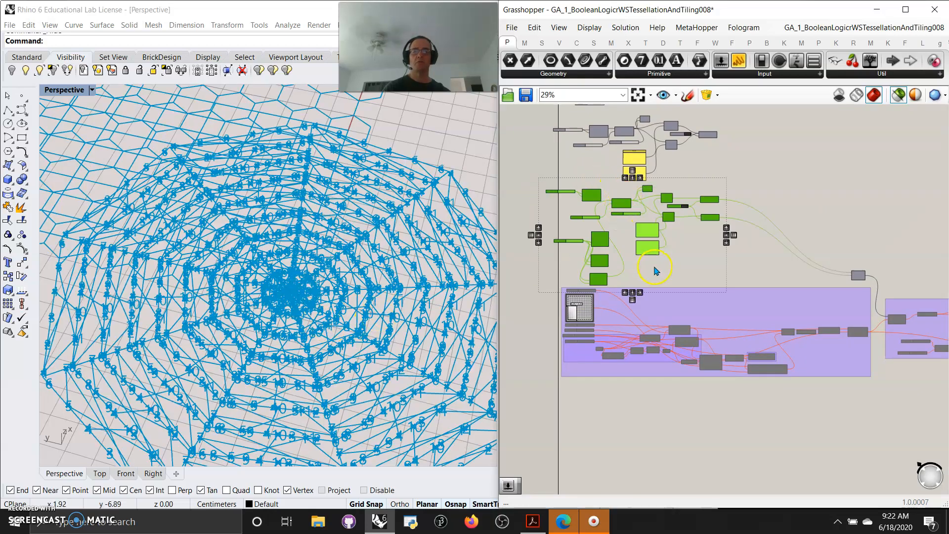
scroll(617, 246, "up", 3)
scroll(618, 246, "up", 3)
scroll(300, 315, "down", 5)
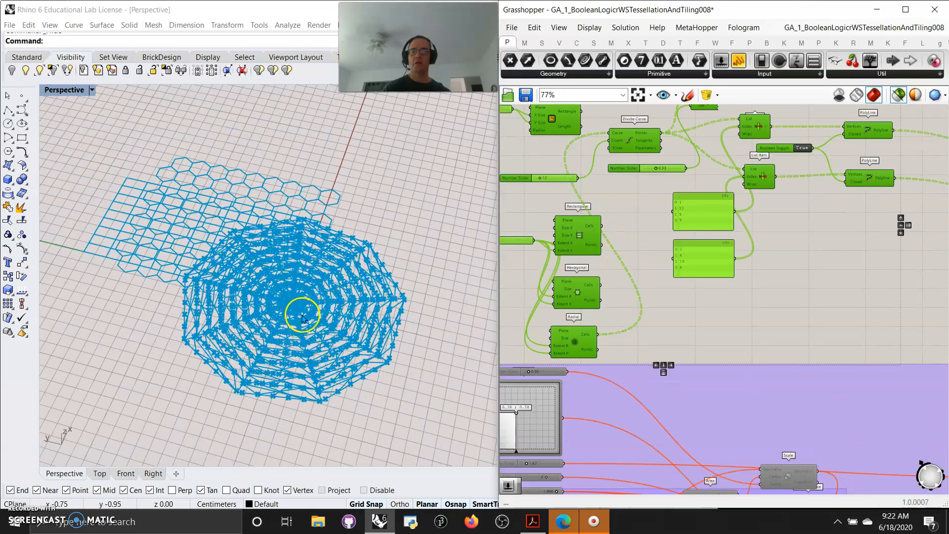
mouse_move(312, 331)
right_mouse_down()
mouse_move(289, 329)
mouse_move(296, 326)
right_mouse_up()
scroll(626, 243, "up", 3)
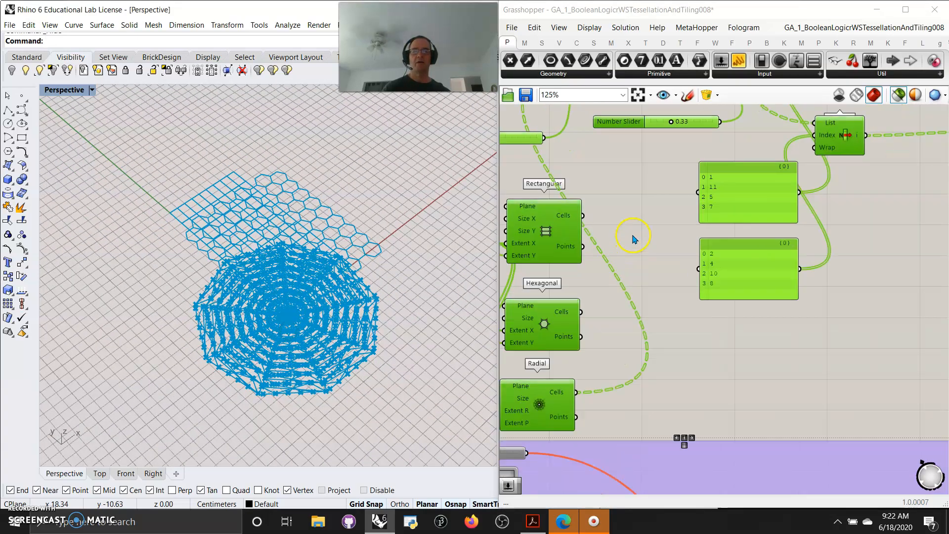
- Connect the third chain's Rectangle output to the Divide Curve's Curve input in place of the Radial cells
right_click_drag(632, 237, 730, 326)
left_click_drag(706, 257, 746, 275)
left_click(602, 141)
right_click_drag(583, 177, 571, 256)
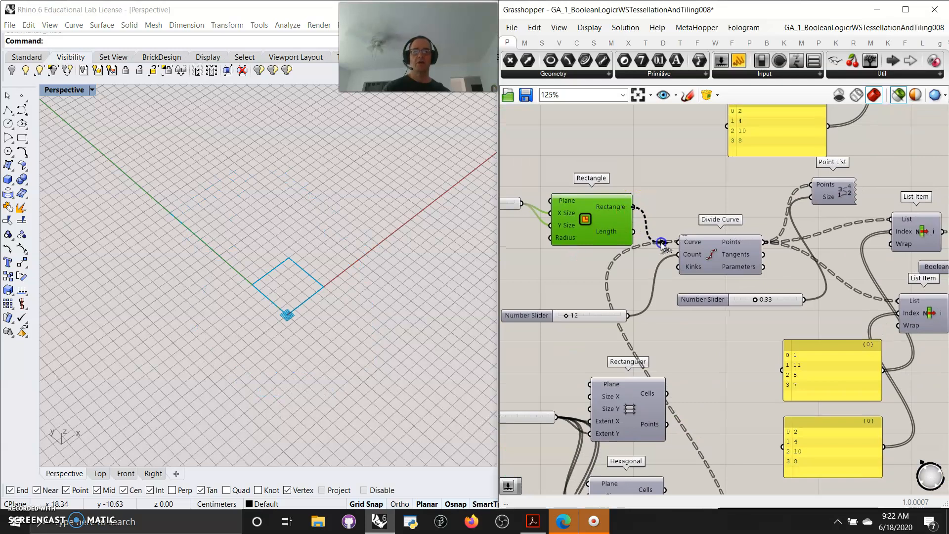
left_click_drag(661, 243, 665, 243)
scroll(714, 265, "up", 2)
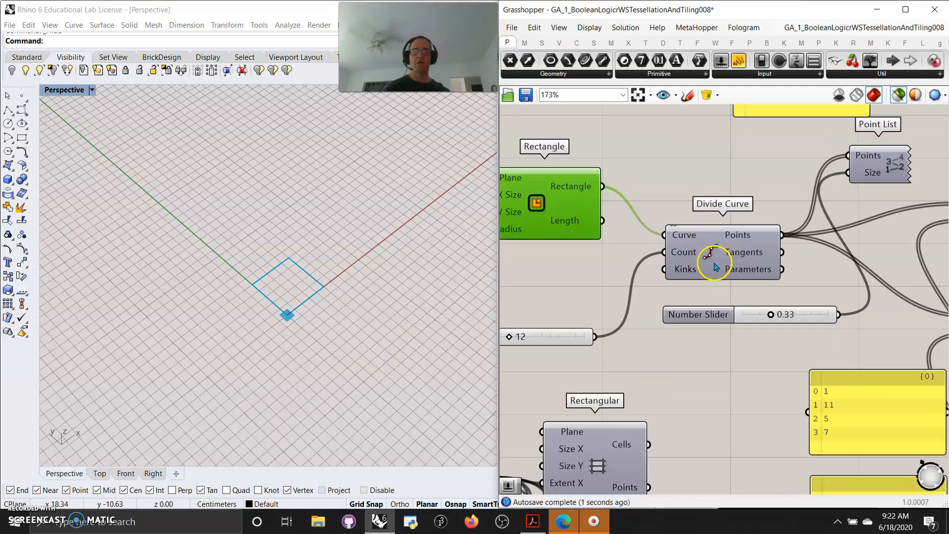
scroll(715, 265, "down", 3)
right_click_drag(766, 286, 619, 248)
right_click_drag(822, 276, 708, 277)
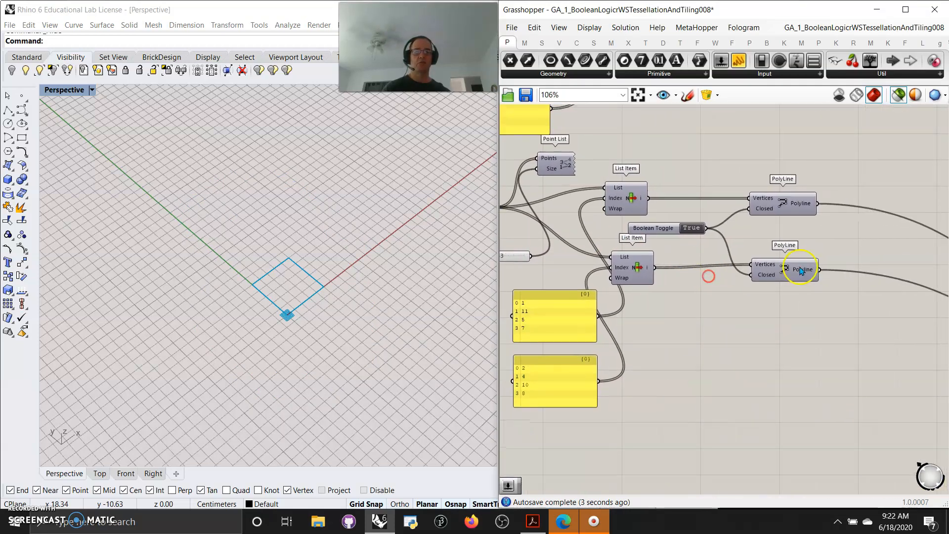
- Move the Rectangular grid component slightly upward and connect its Cells output to the Divide Curve's Curve input
right_click_drag(651, 308, 882, 340)
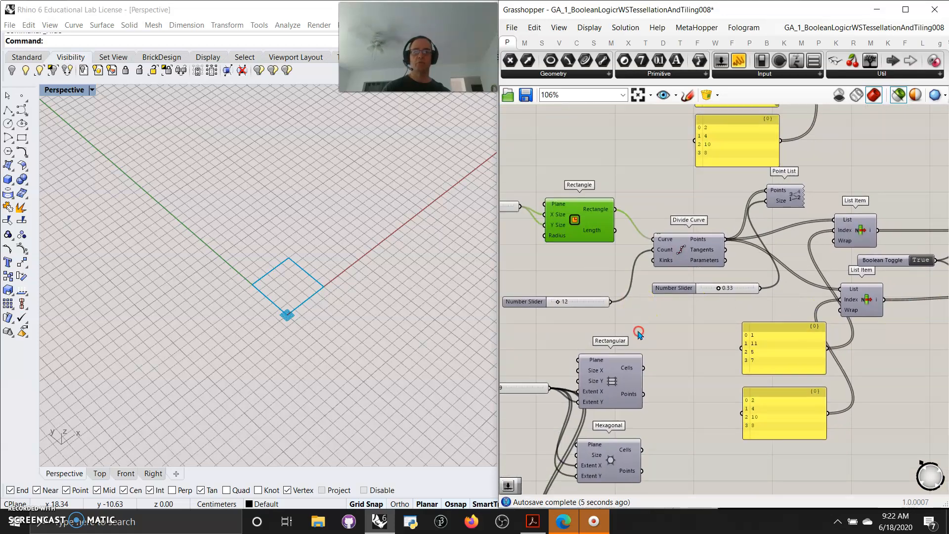
right_click_drag(639, 335, 676, 260)
right_click_drag(568, 286, 586, 248)
left_click(669, 266)
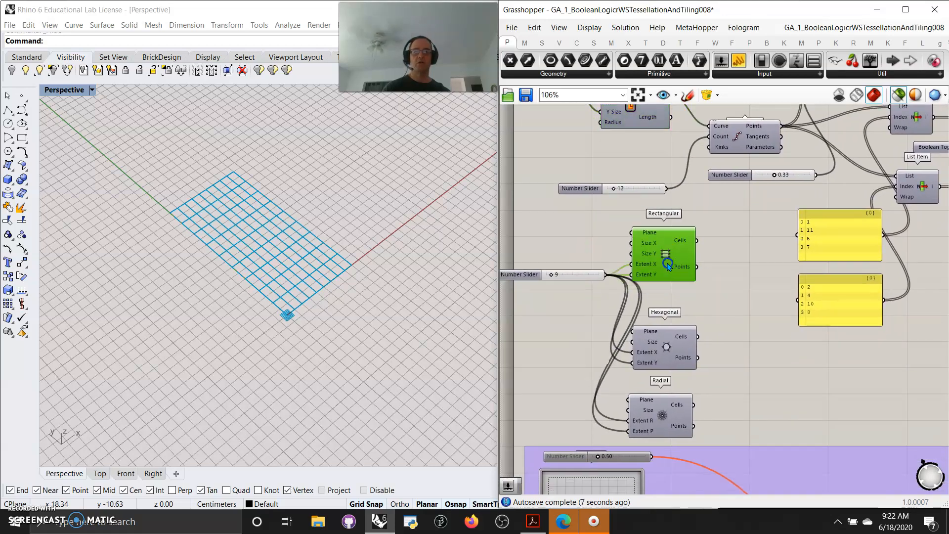
left_click_drag(668, 266, 677, 248)
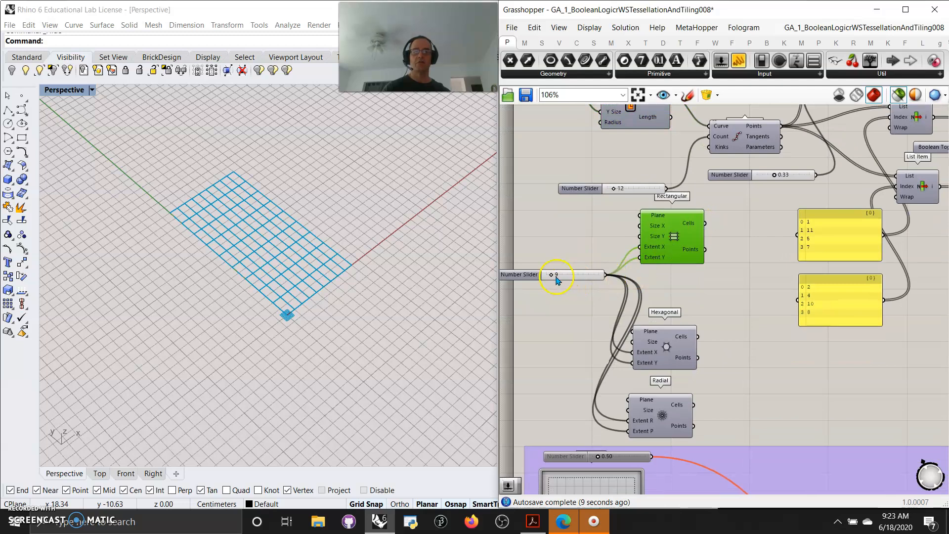
left_click_drag(705, 221, 707, 125)
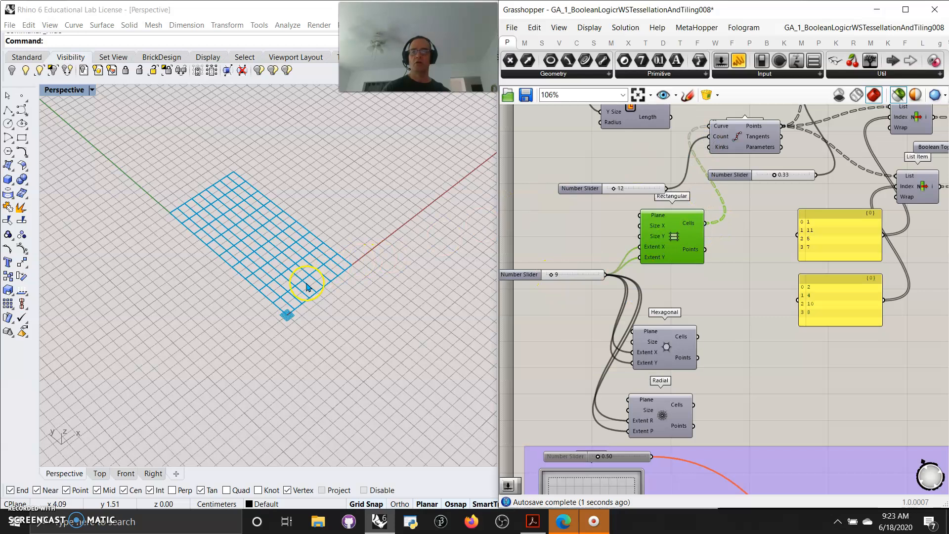
- Switch on the preview of the third component chain, including its three grid components and both PolyLines
scroll(297, 316, "up", 6)
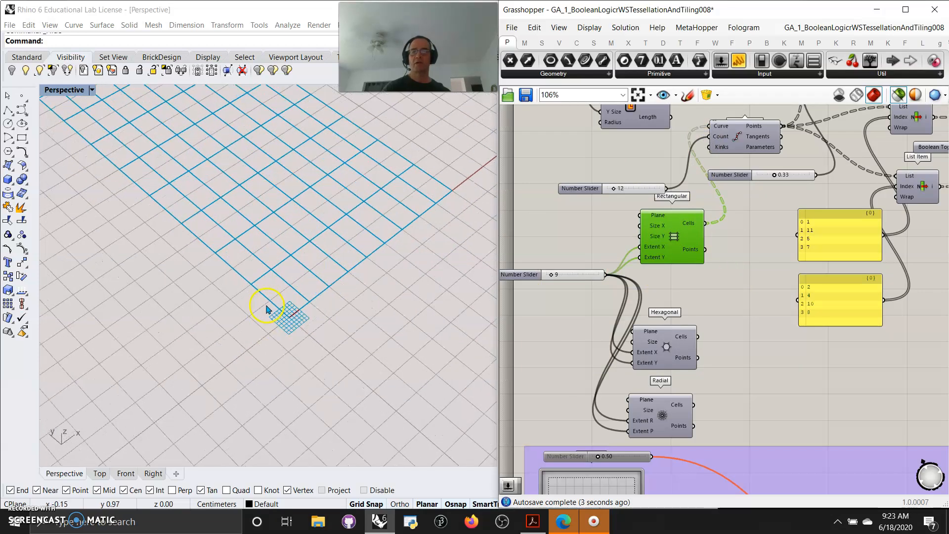
scroll(753, 263, "down", 5)
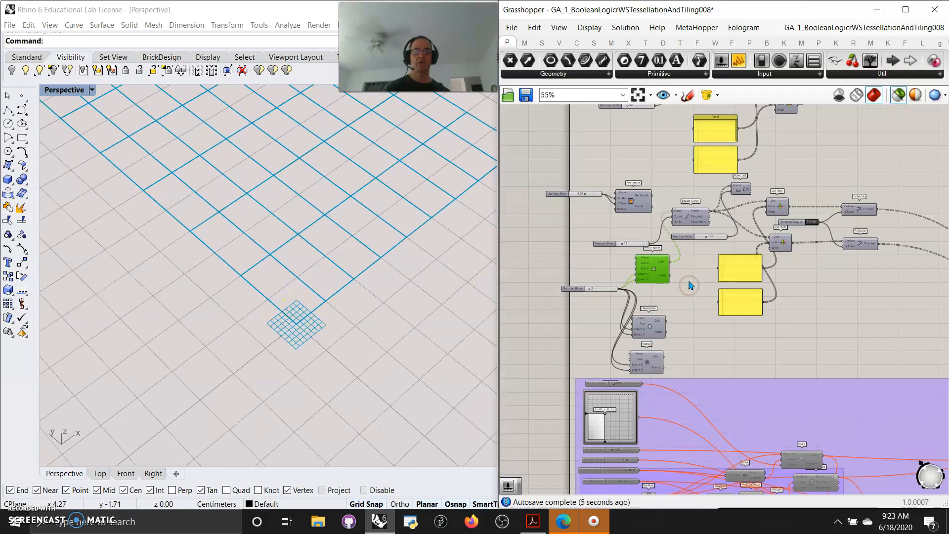
left_click_drag(817, 325, 586, 207)
right_click(513, 232)
left_click(550, 251)
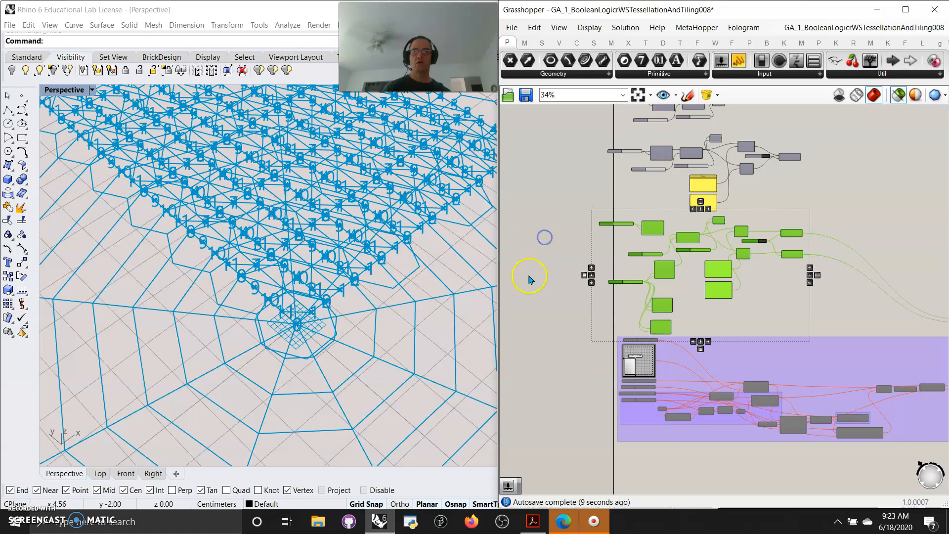
left_click(789, 306)
- Examine the Rectangular grid's cells on their own in the viewport
left_click(669, 273)
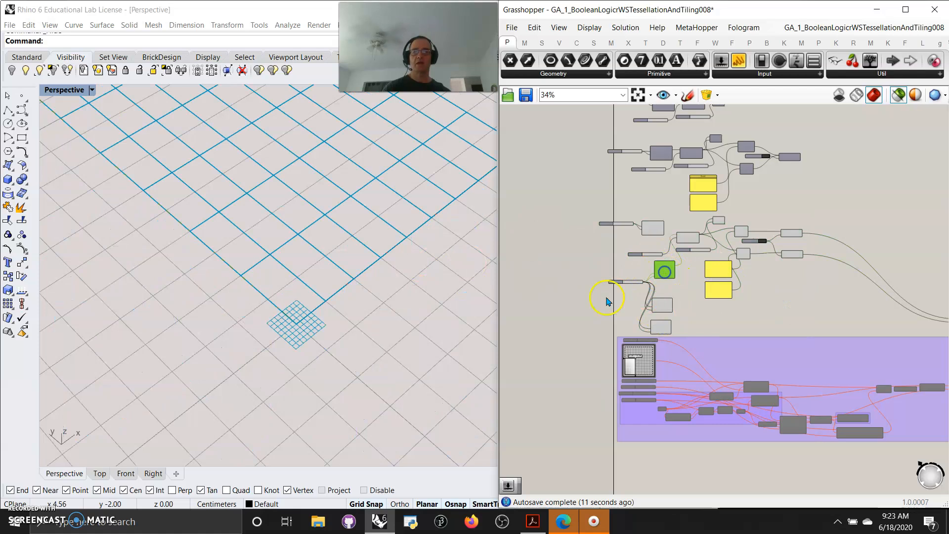
scroll(354, 286, "down", 7)
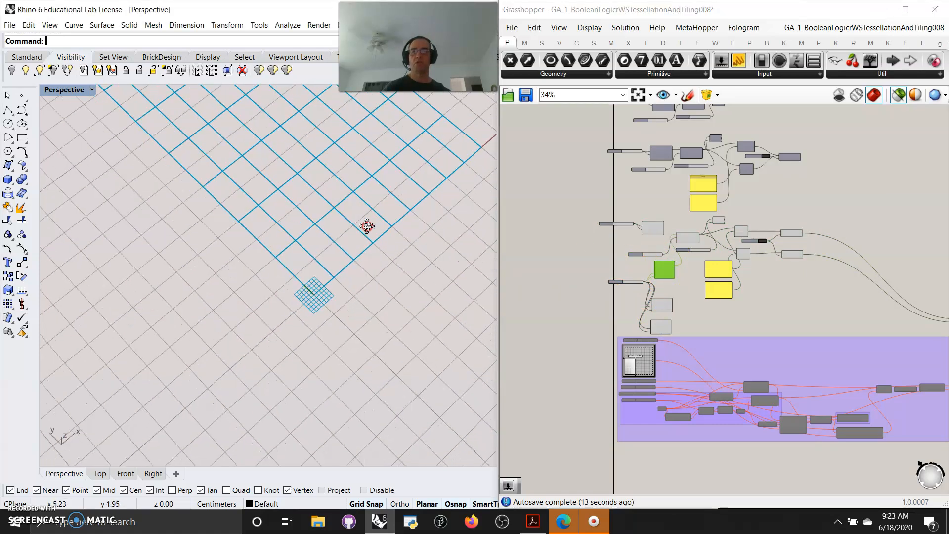
scroll(322, 282, "up", 5)
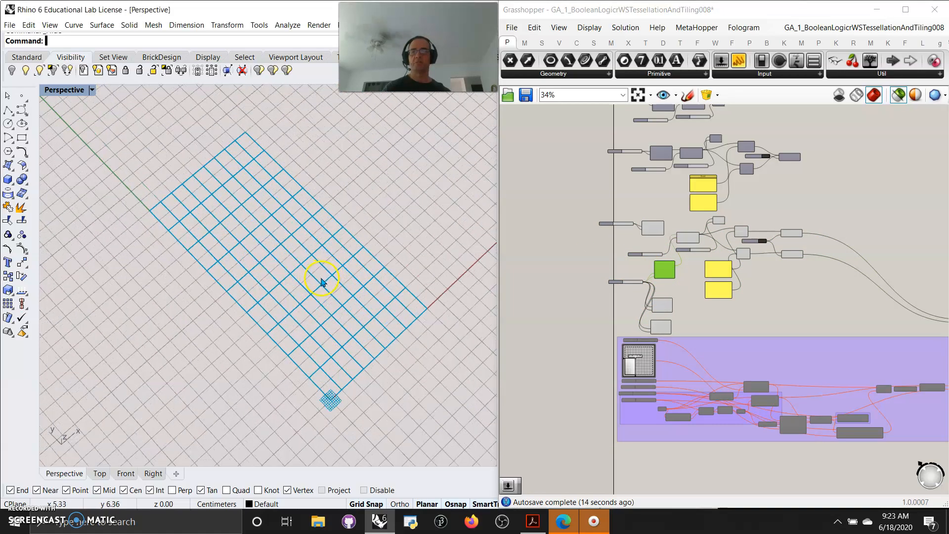
scroll(664, 270, "up", 6)
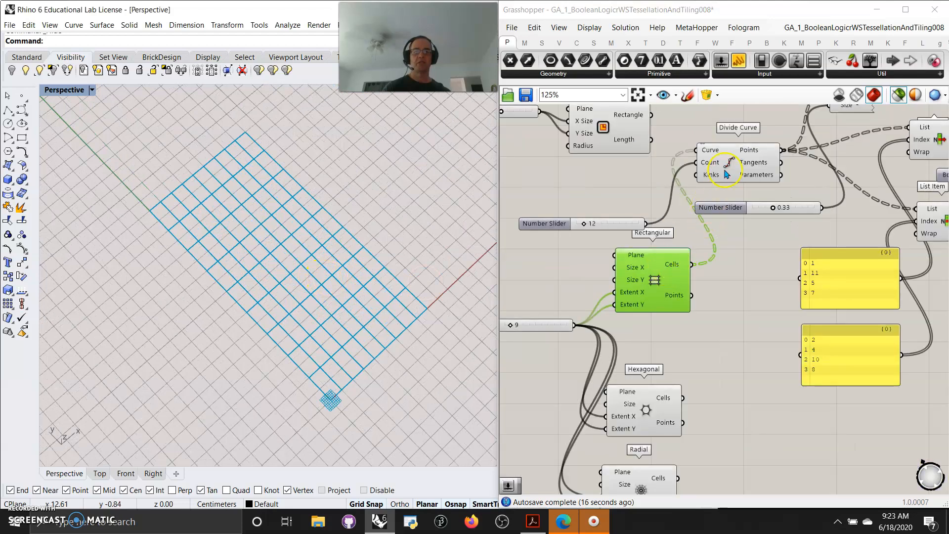
- Examine the grid cells' division points and their Point List numbering in the viewport
left_click(742, 166, "shift")
right_click_drag(761, 271, 607, 365)
left_click(699, 158, "shift")
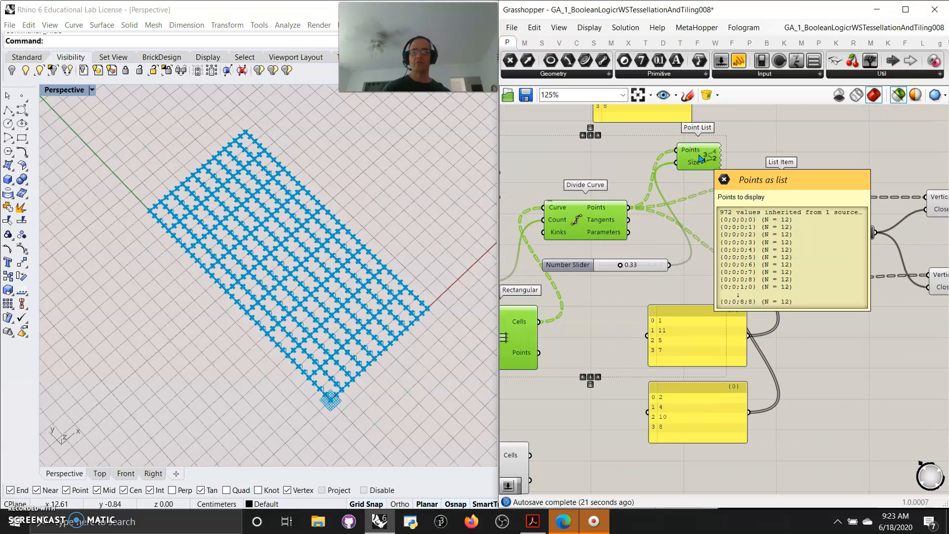
scroll(386, 395, "up", 10)
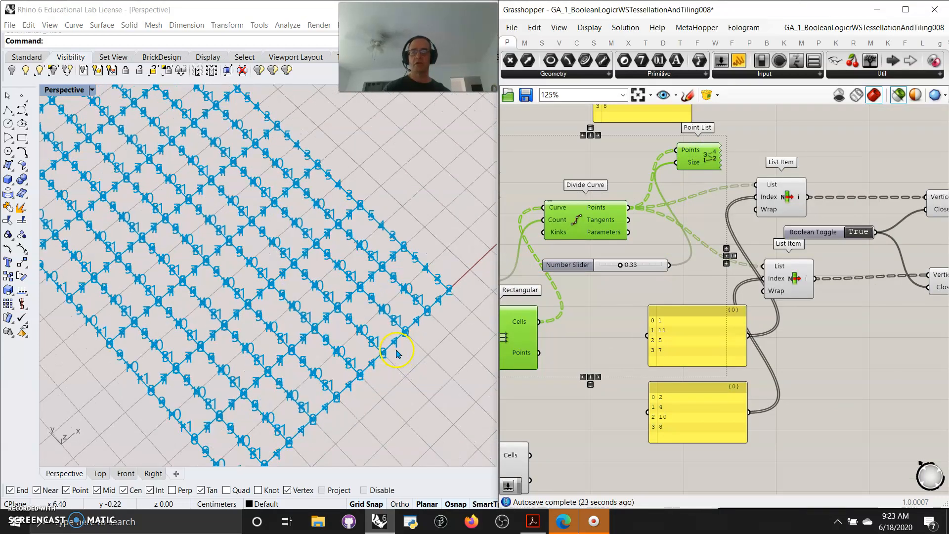
scroll(398, 353, "down", 10)
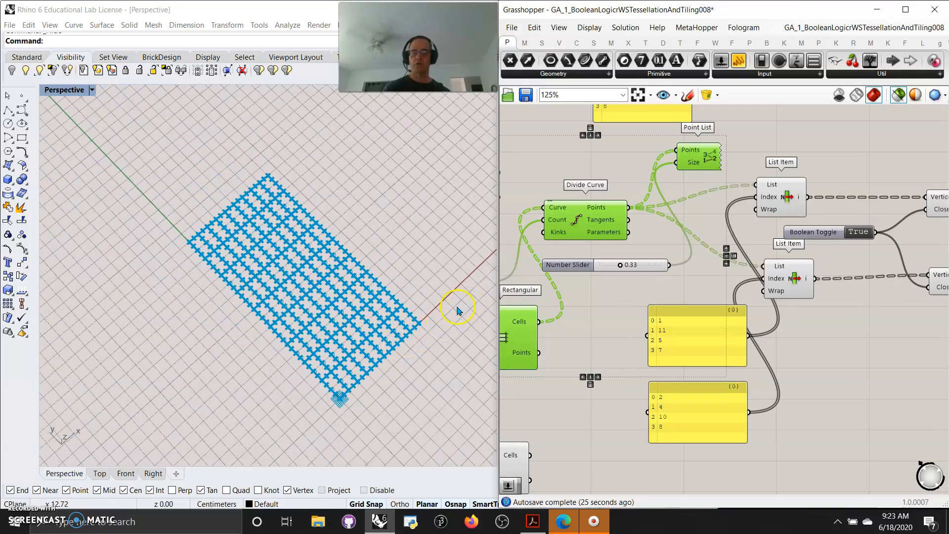
left_click(699, 161, "ctrl")
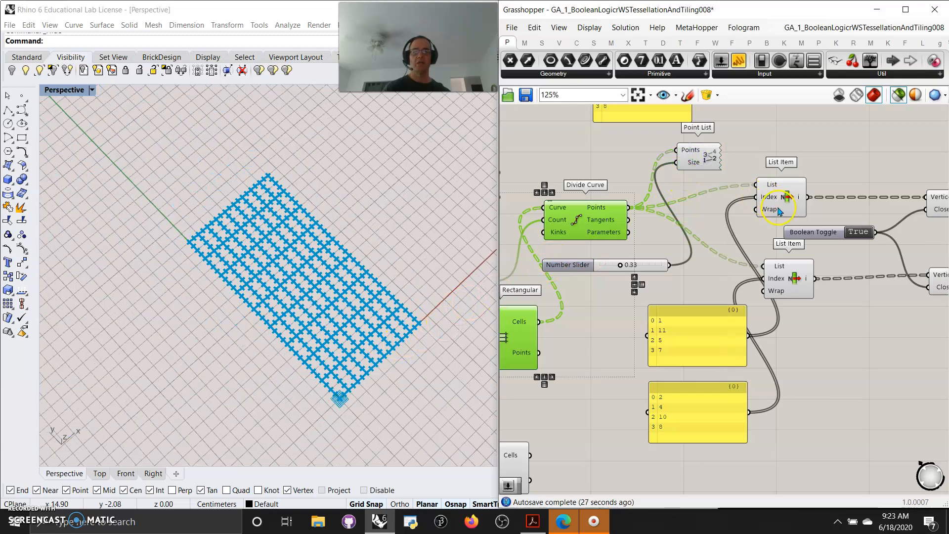
- Examine the points picked by the third chain's two List Items and the PolyLines drawn through them
left_click(781, 203)
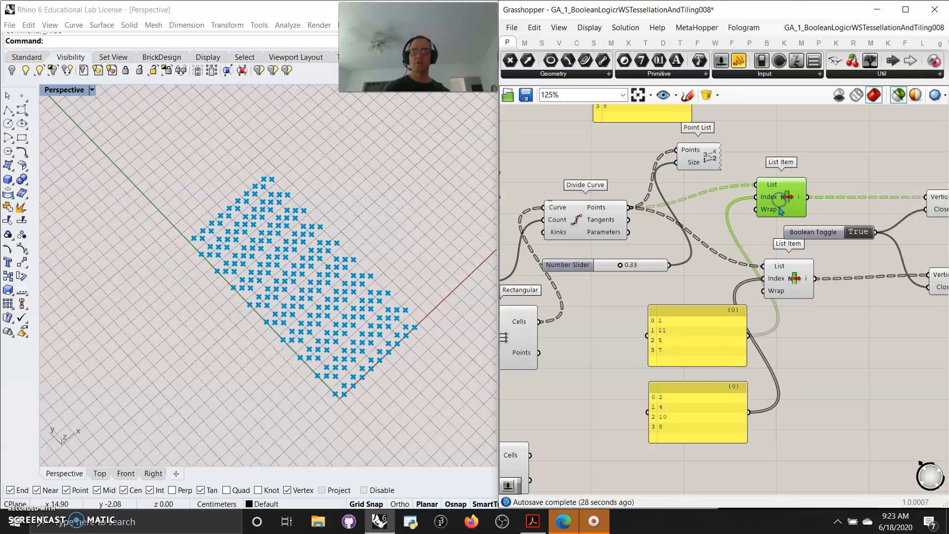
left_click(793, 286, "shift")
right_click_drag(849, 383, 713, 371)
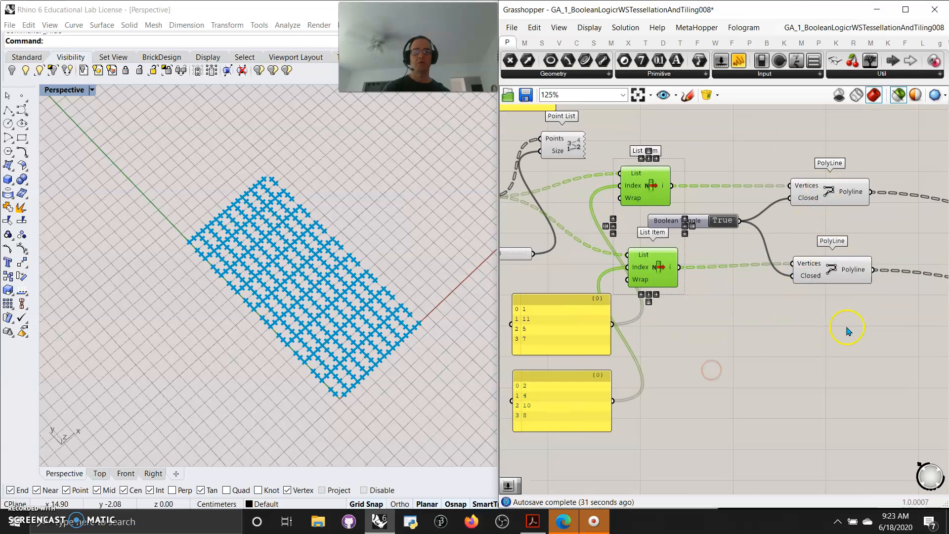
left_click_drag(847, 329, 789, 157)
right_click_drag(342, 351, 314, 354)
- Set the shared grid extent slider to 7
right_click_drag(645, 335, 842, 344)
right_click_drag(665, 364, 830, 345)
left_click_drag(592, 361, 591, 360)
- Try a Divide Curve count of 19 on the grid's PolyLines and set the count back to 12
left_click_drag(673, 262, 653, 254)
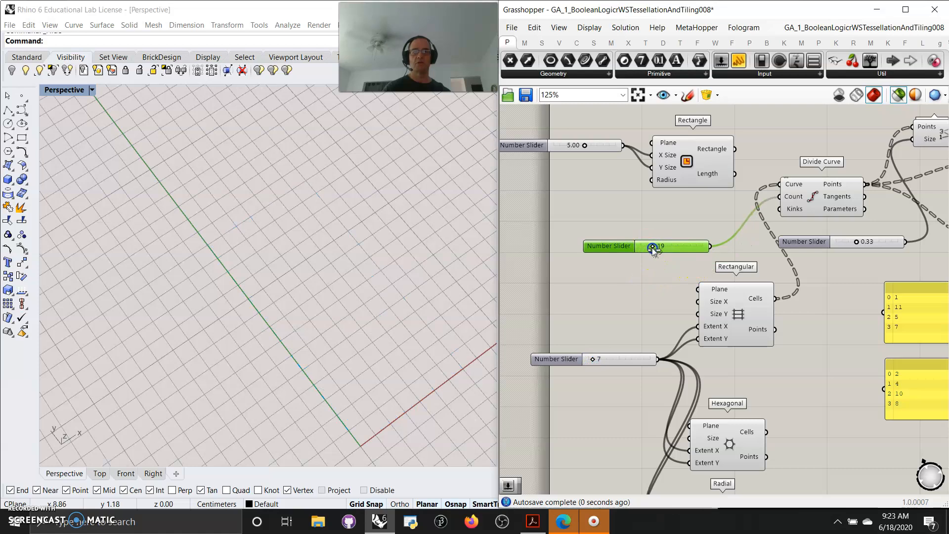
right_click_drag(807, 265, 654, 297)
right_click_drag(768, 293, 541, 284)
left_click_drag(806, 319, 803, 191)
right_click_drag(683, 323, 939, 364)
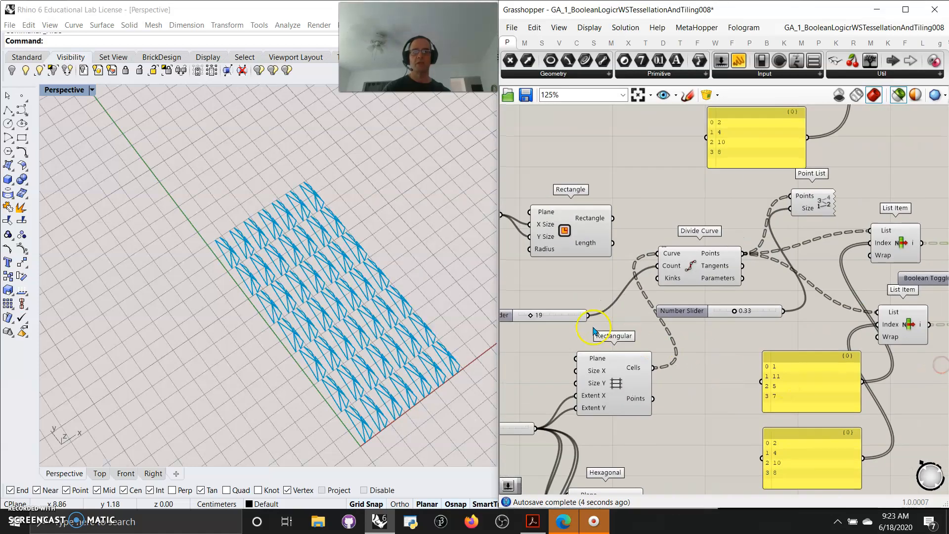
left_click_drag(531, 317, 527, 319)
- Look through the available vector grid component types
right_click_drag(725, 460, 734, 290)
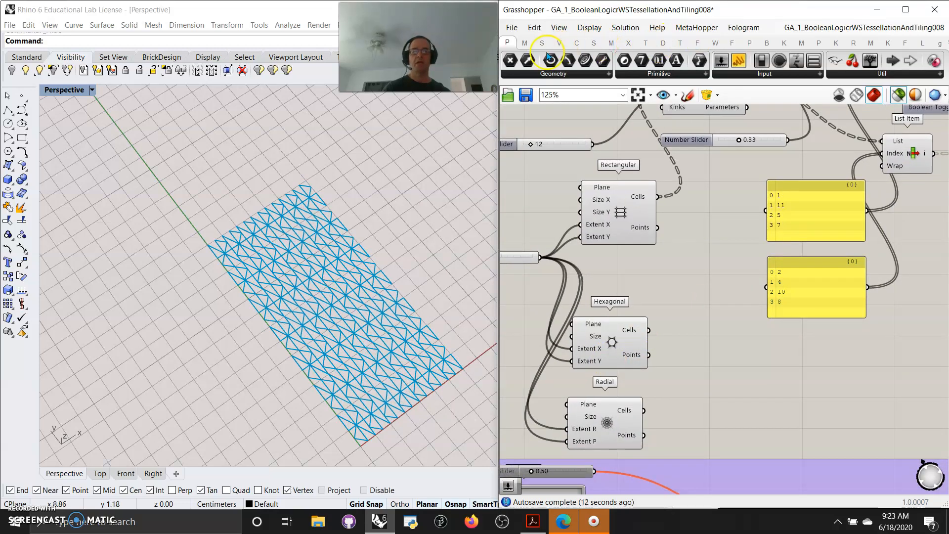
left_click(559, 43)
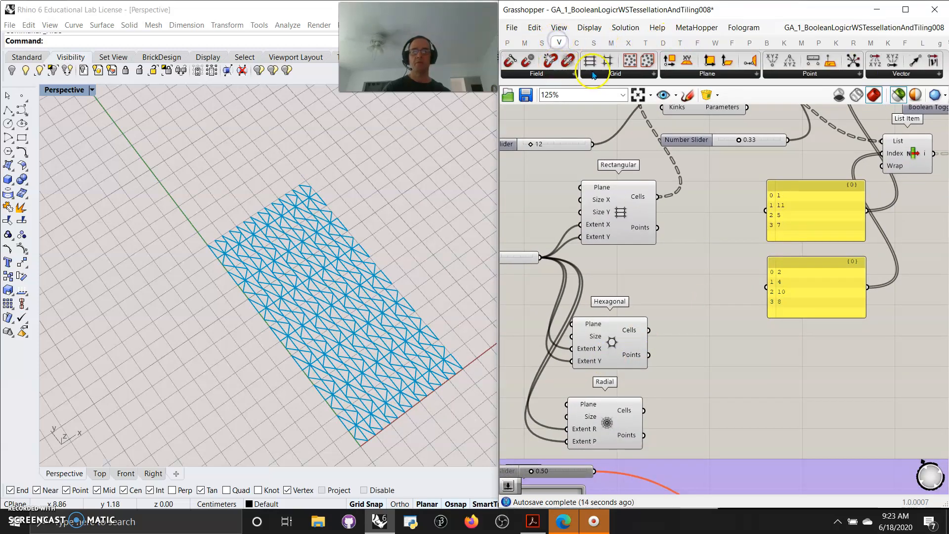
left_click(593, 74)
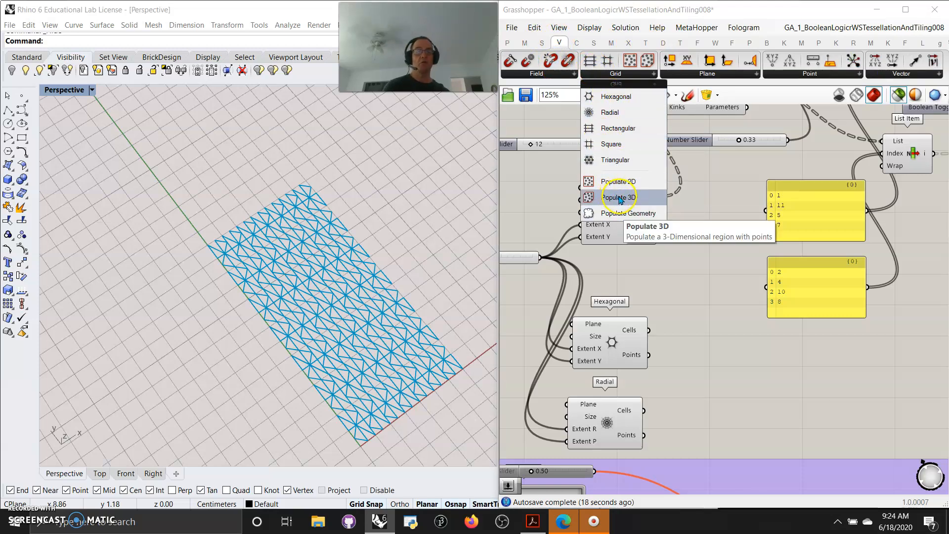
left_click(679, 349)
- Connect the Hexagonal grid's Cells output to the Divide Curve's Curve input and examine the two PolyLines
right_click_drag(708, 243, 702, 314)
left_click_drag(644, 400, 658, 152)
right_click_drag(737, 311, 574, 192)
right_click_drag(845, 241, 667, 341)
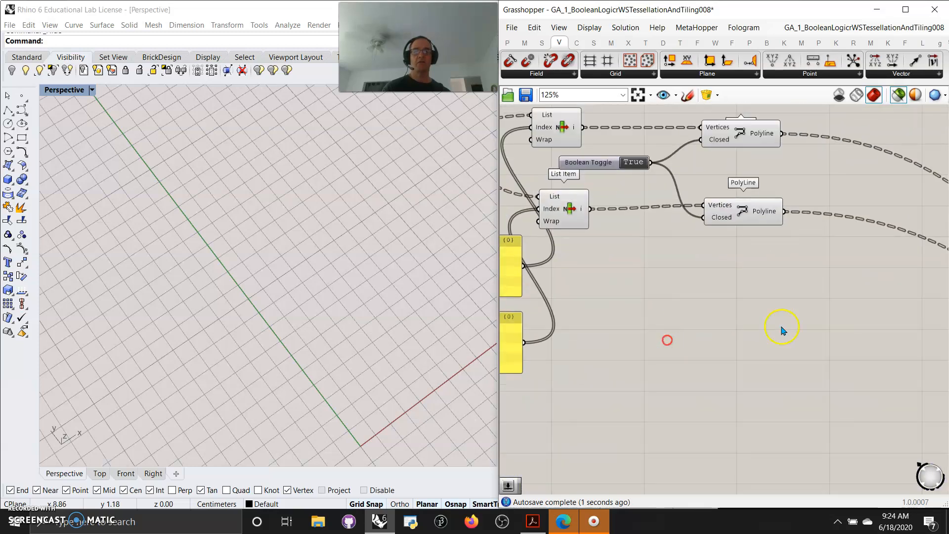
left_click_drag(752, 257, 712, 132)
right_click_drag(545, 401, 841, 419)
- Move the Hexagonal component closer beneath Rectangular and turn off the selected-only preview so the whole definition is drawn
left_click_drag(581, 425, 595, 378)
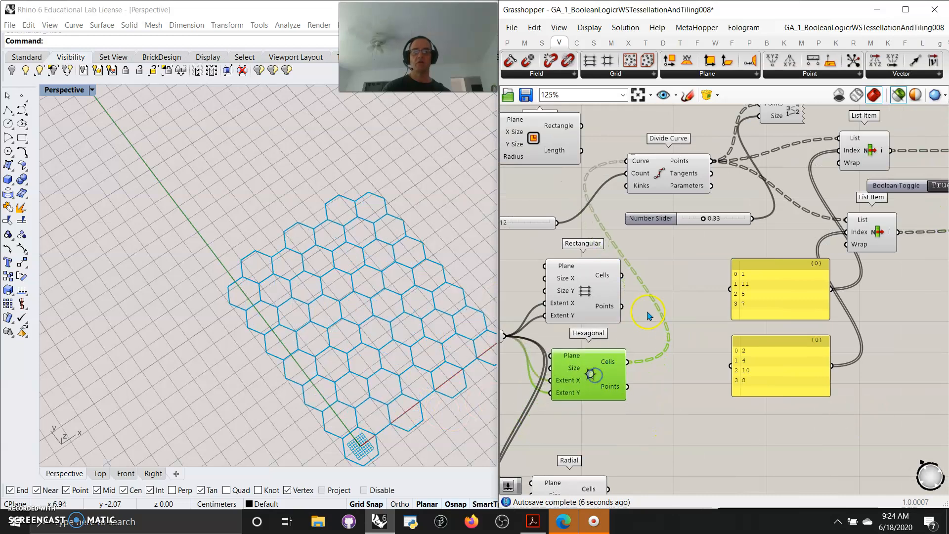
left_click(899, 94)
right_click_drag(402, 391, 384, 383)
right_click_drag(643, 451, 660, 417)
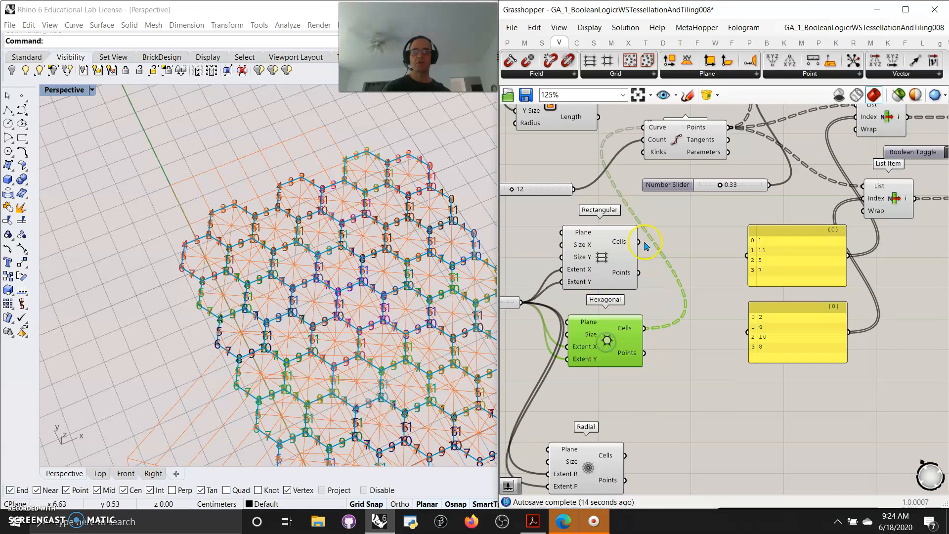
- Connect the Radial grid's Cells output to the Divide Curve's Curve input and move Radial closer beneath Hexagonal
right_click_drag(698, 389, 527, 356)
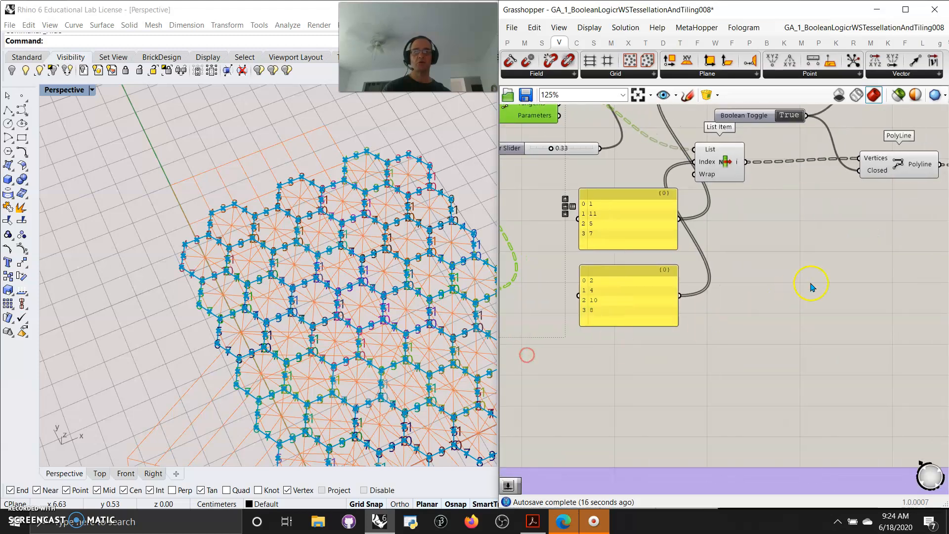
right_click_drag(854, 234, 742, 326)
left_click_drag(770, 288, 745, 196)
right_click_drag(639, 393, 752, 324)
right_click_drag(637, 418, 817, 364)
right_click_drag(614, 401, 699, 351)
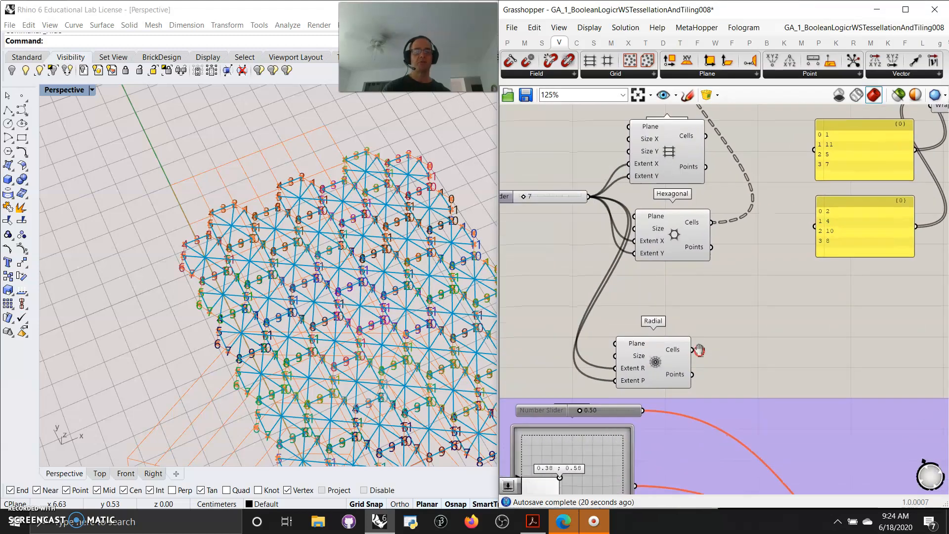
left_click_drag(657, 368, 721, 158)
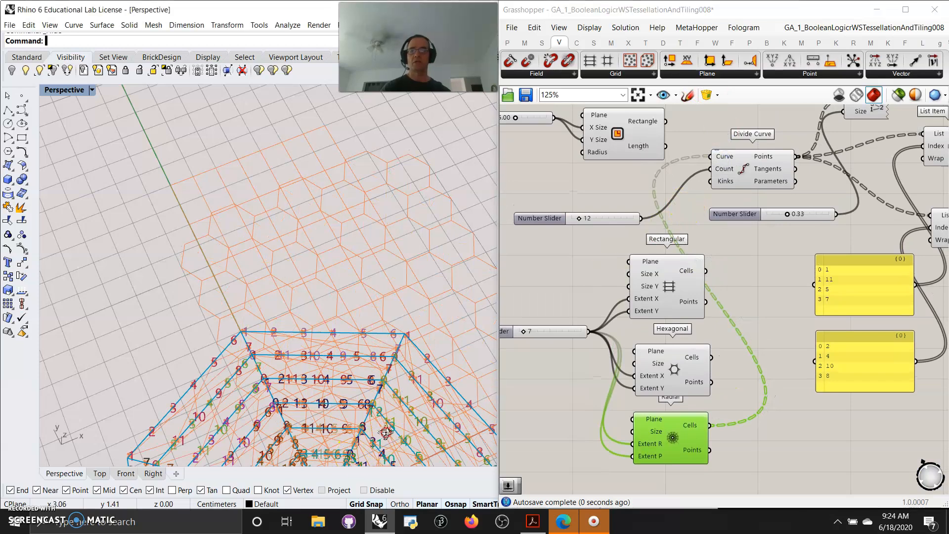
- Select the two PolyLine components and examine the numbered points and pattern they draw on the radial cells
scroll(381, 415, "up", 3)
scroll(381, 416, "down", 2)
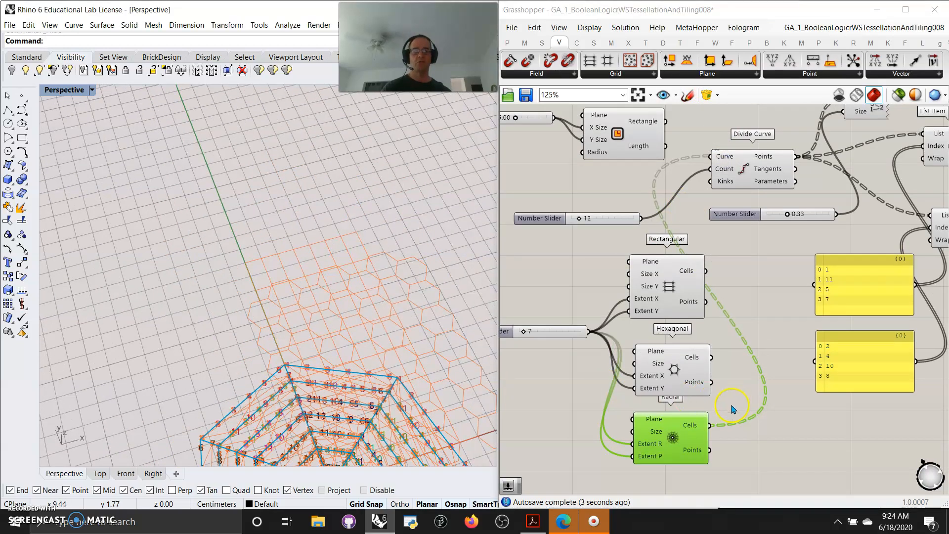
scroll(732, 405, "down", 2)
right_click_drag(841, 452, 648, 442)
left_click_drag(833, 316, 800, 197)
right_click_drag(407, 423, 406, 413)
right_click_drag(352, 349, 372, 375)
scroll(336, 190, "down", 2)
scroll(346, 406, "up", 5)
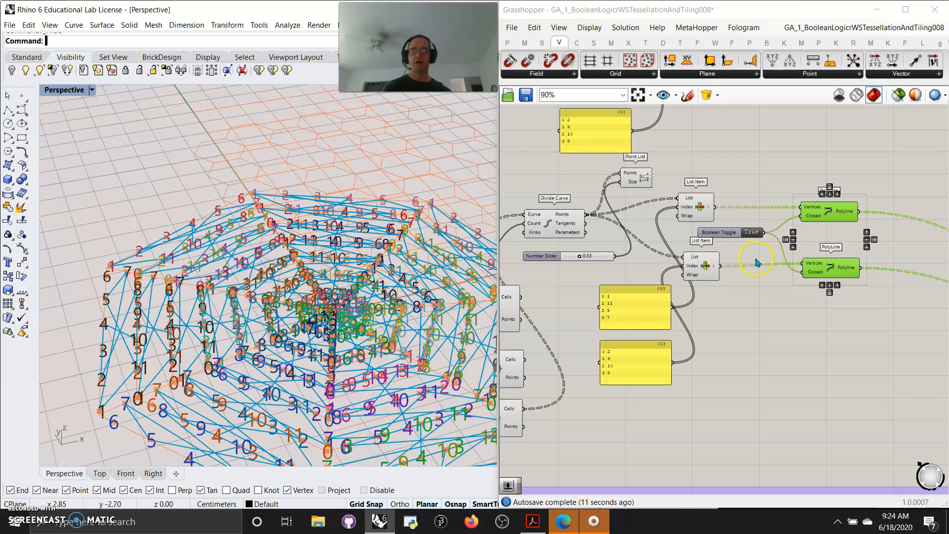
- Limit the preview to selected objects so only the two PolyLines on the radial grid are drawn
left_click(637, 184)
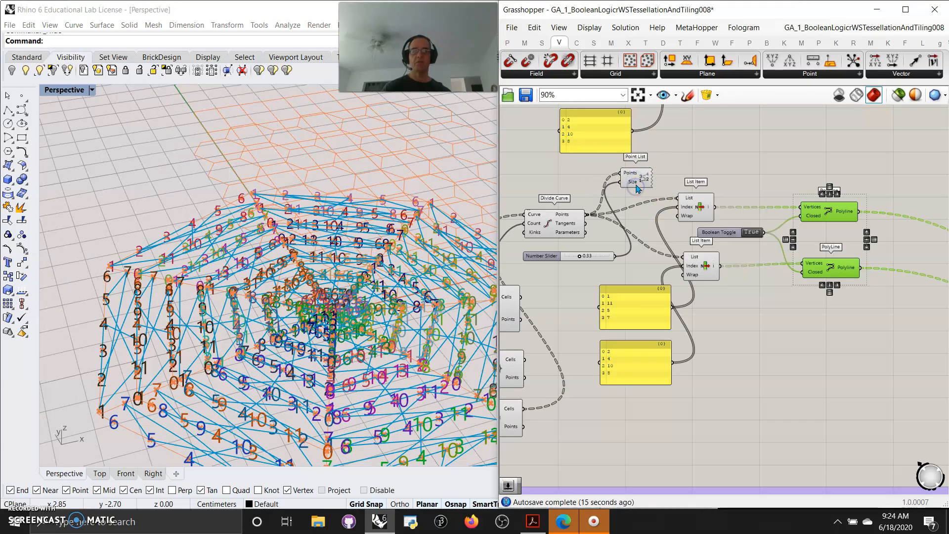
left_click_drag(844, 308, 821, 208)
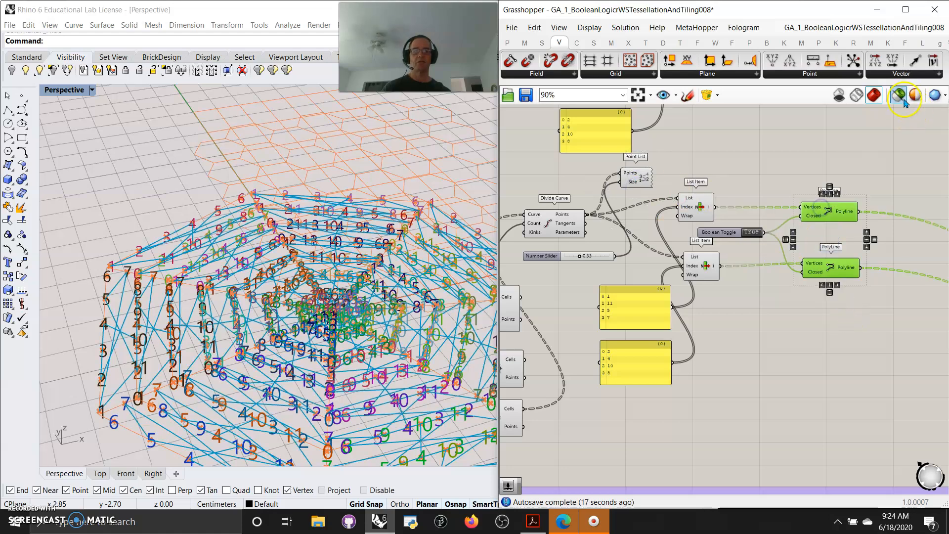
left_click(900, 95)
right_click_drag(379, 367, 308, 352)
- Follow the two PolyLine outputs to the Merge component and preview its combined result
right_click_drag(608, 451, 715, 386)
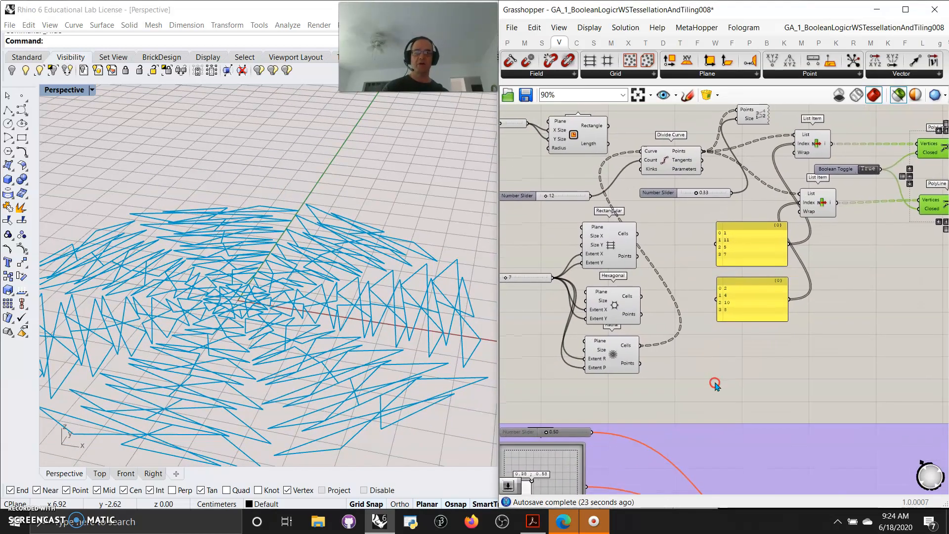
scroll(641, 396, "down", 4)
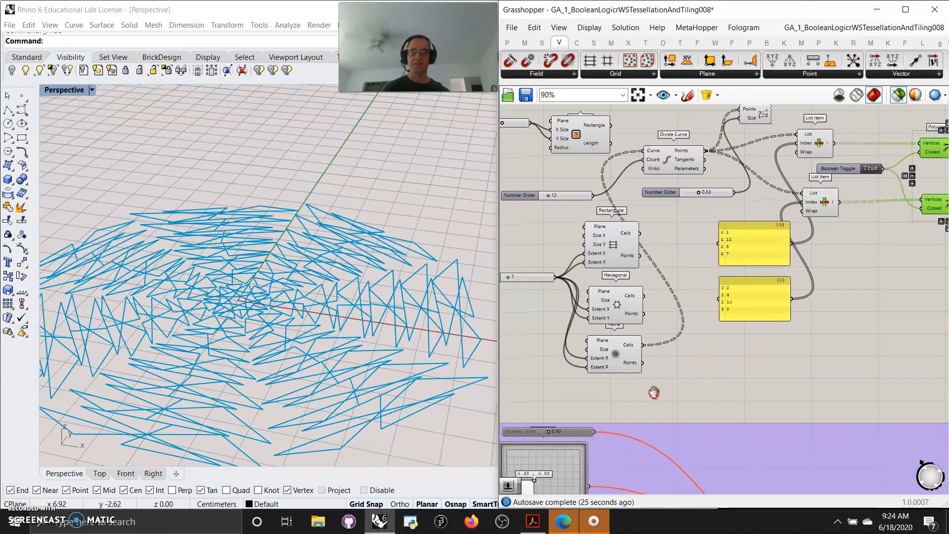
right_click_drag(657, 366, 608, 384)
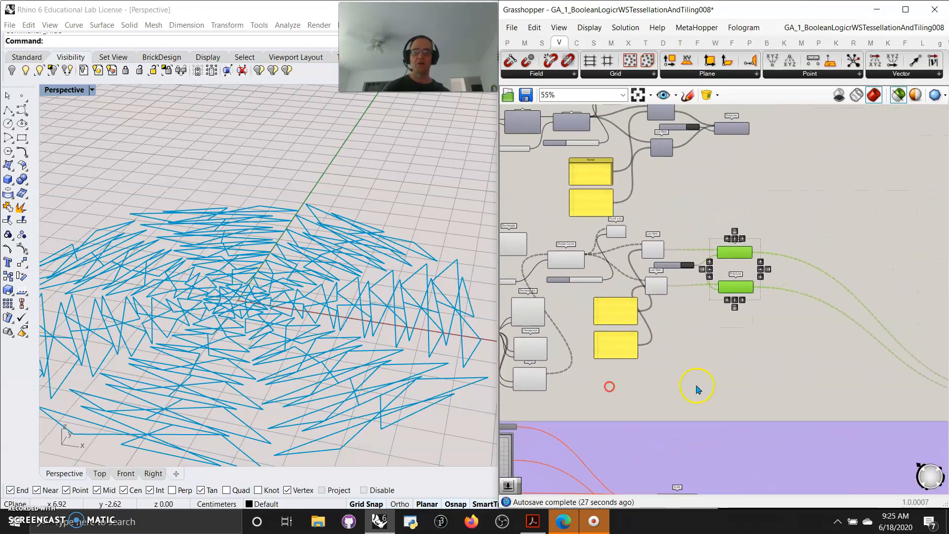
scroll(644, 381, "up", 8)
scroll(788, 415, "up", 1)
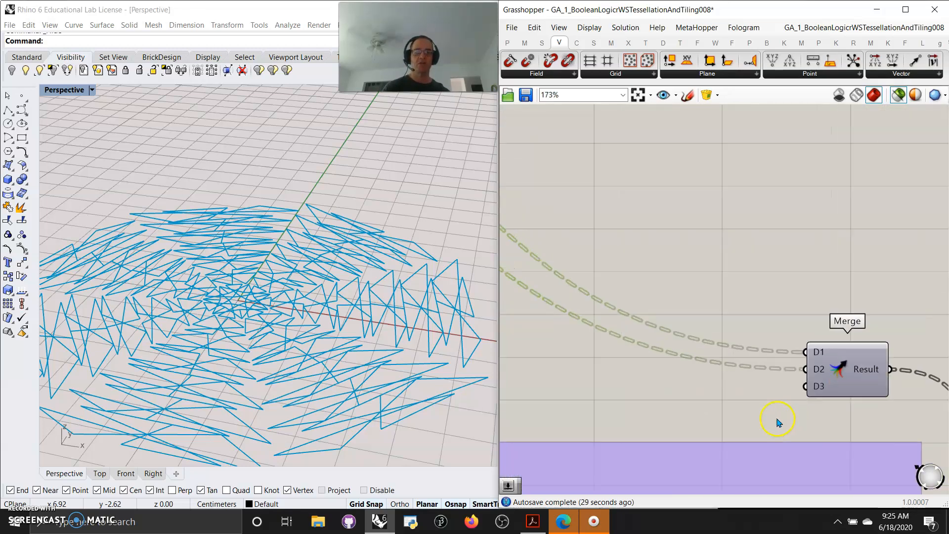
left_click(844, 374)
right_click_drag(709, 407, 612, 346)
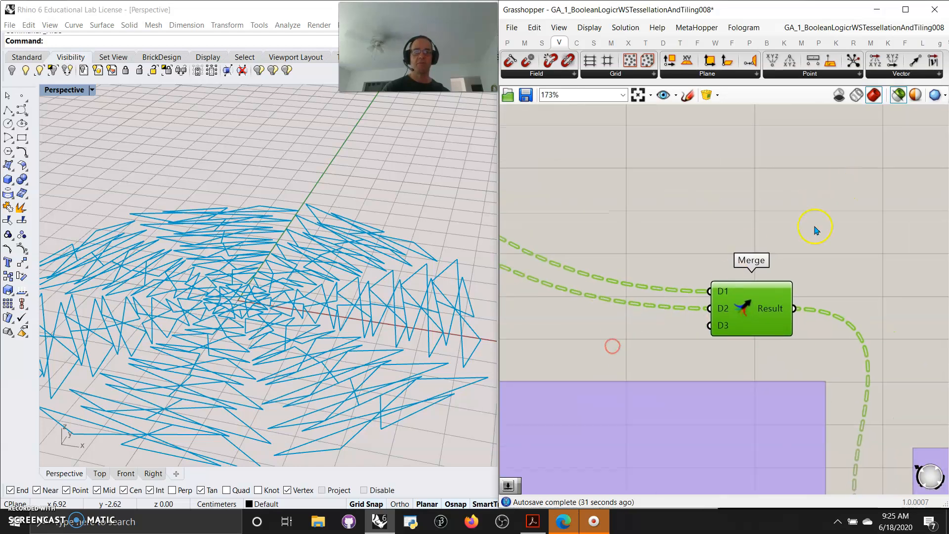
right_click_drag(595, 401, 558, 312)
right_click_drag(318, 413, 316, 394)
- Select all components in the purple surface and projection groups and enable them
right_click_drag(750, 388, 805, 186)
left_click(717, 393)
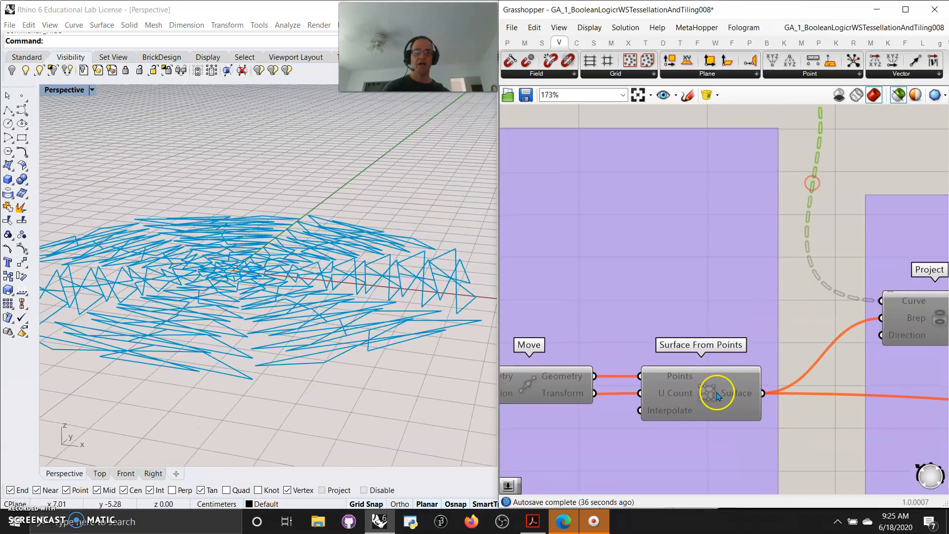
scroll(692, 424, "down", 6)
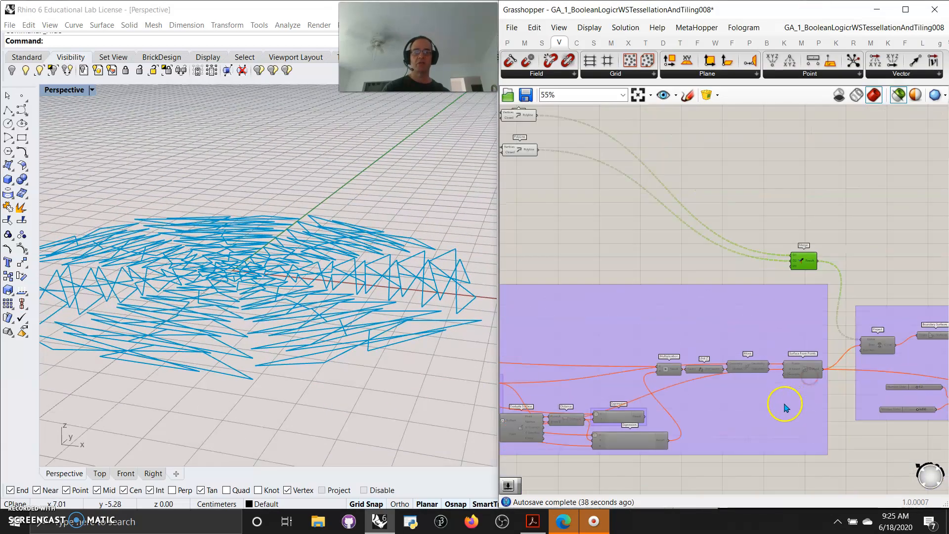
scroll(809, 462, "down", 4)
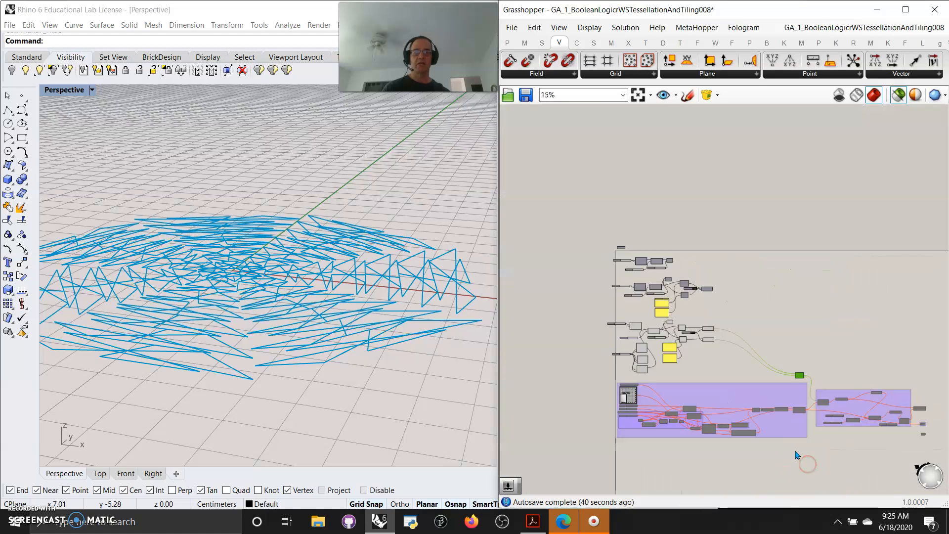
left_click_drag(800, 459, 624, 396)
right_click(598, 373)
left_click(625, 360)
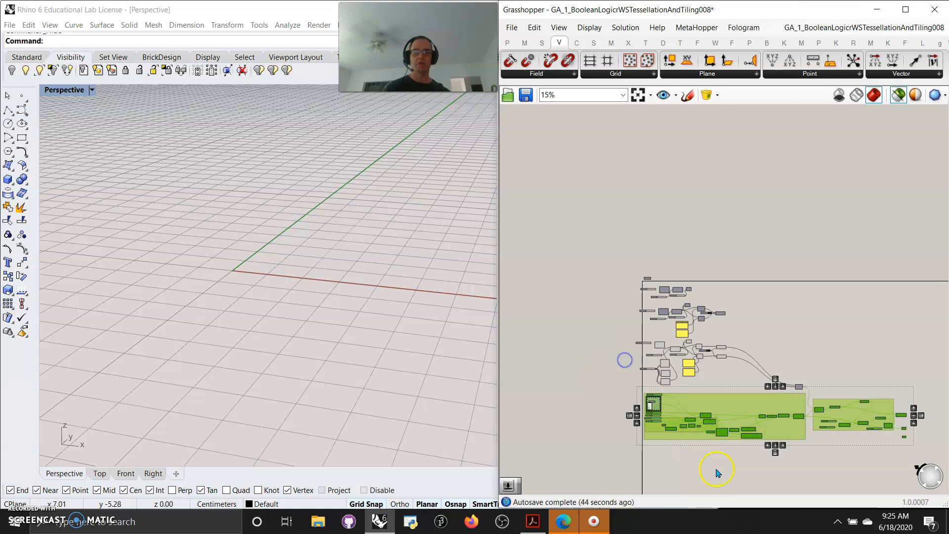
- Preview the undulating surface produced by Surface From Points
left_click(718, 473)
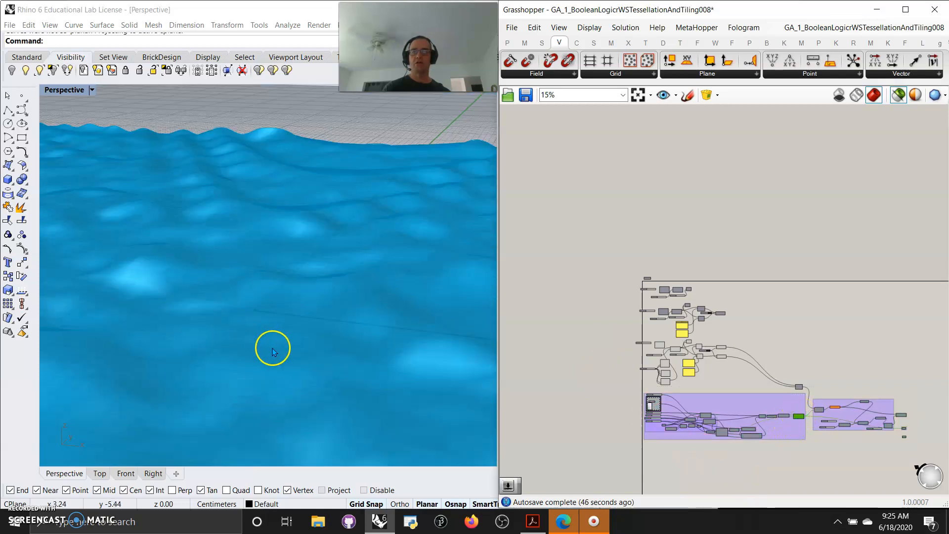
scroll(272, 352, "down", 3)
scroll(679, 435, "up", 4)
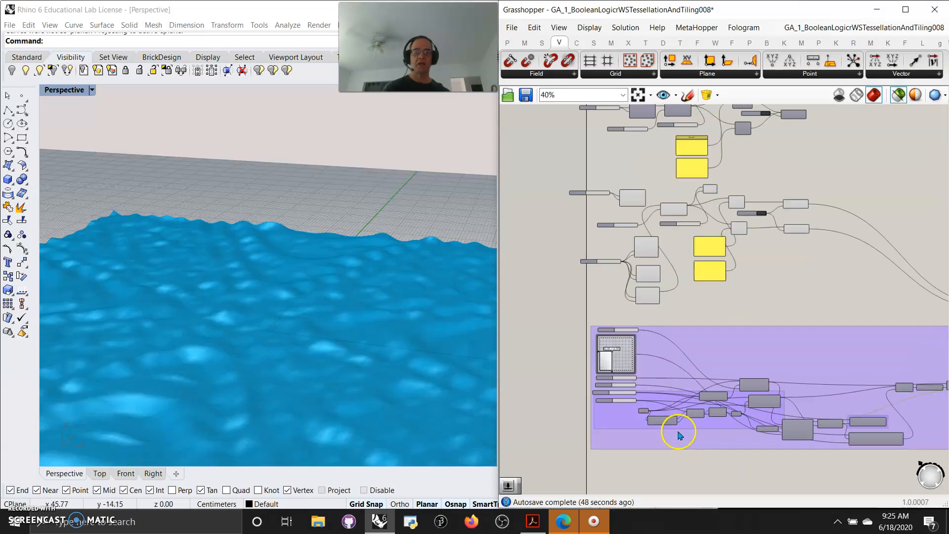
- Set the number slider directly beneath the two-dimensional slider to 2.06 to make the surface waves higher
scroll(679, 436, "up", 3)
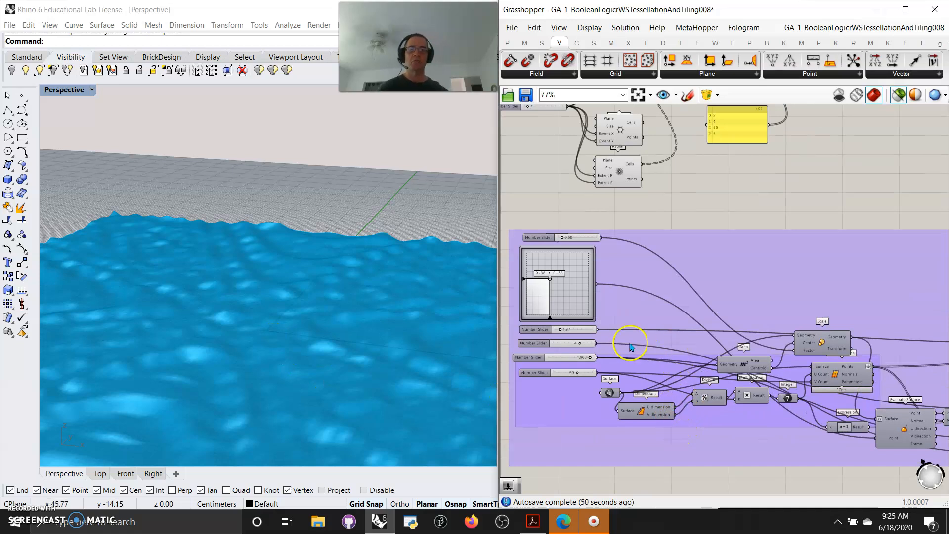
right_click_drag(797, 467, 734, 416)
right_click_drag(665, 453, 800, 468)
scroll(631, 325, "up", 4)
left_click_drag(599, 267, 606, 267)
- Compare the flat curves of the Merge component with the curves Project casts onto the surface
scroll(699, 313, "down", 5)
right_click_drag(835, 421, 614, 449)
right_click_drag(805, 464, 591, 425)
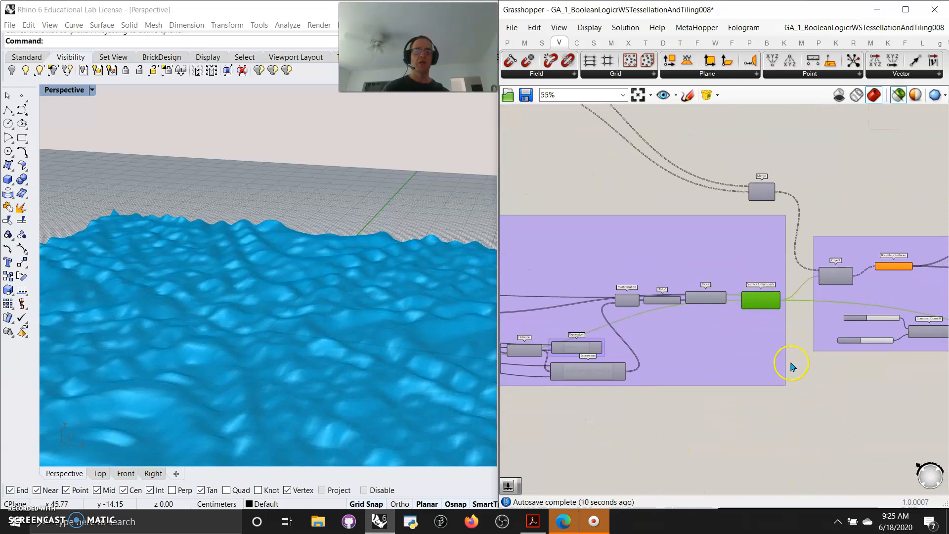
scroll(791, 366, "up", 4)
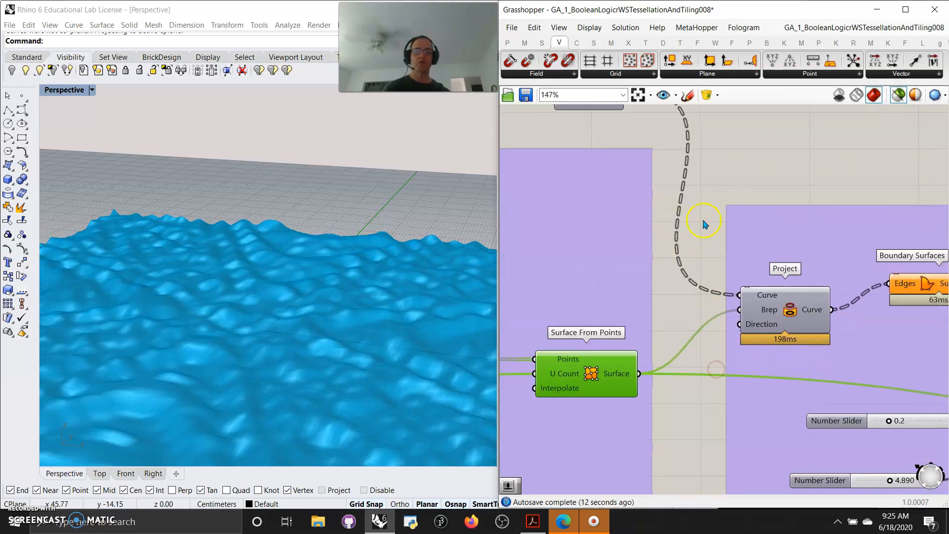
right_click_drag(706, 210, 675, 258)
left_click(572, 143)
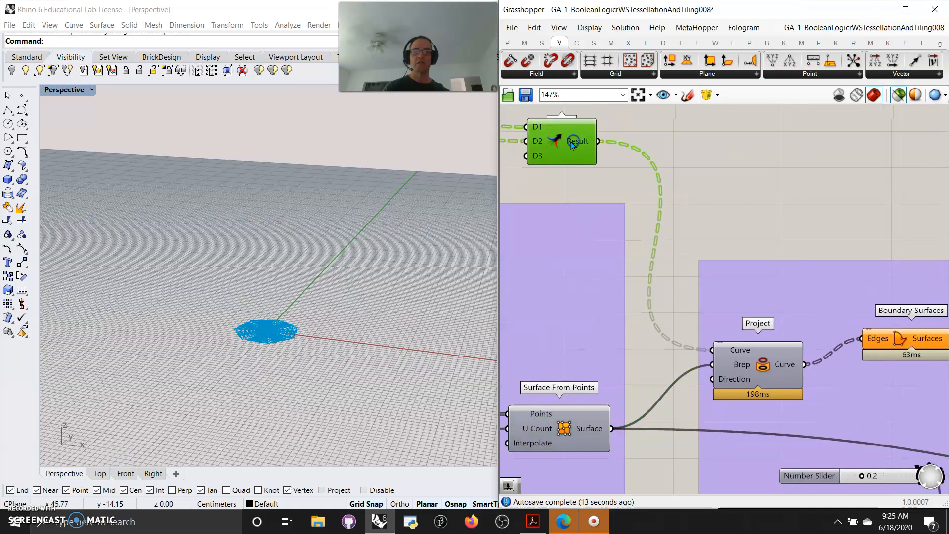
left_click(755, 344)
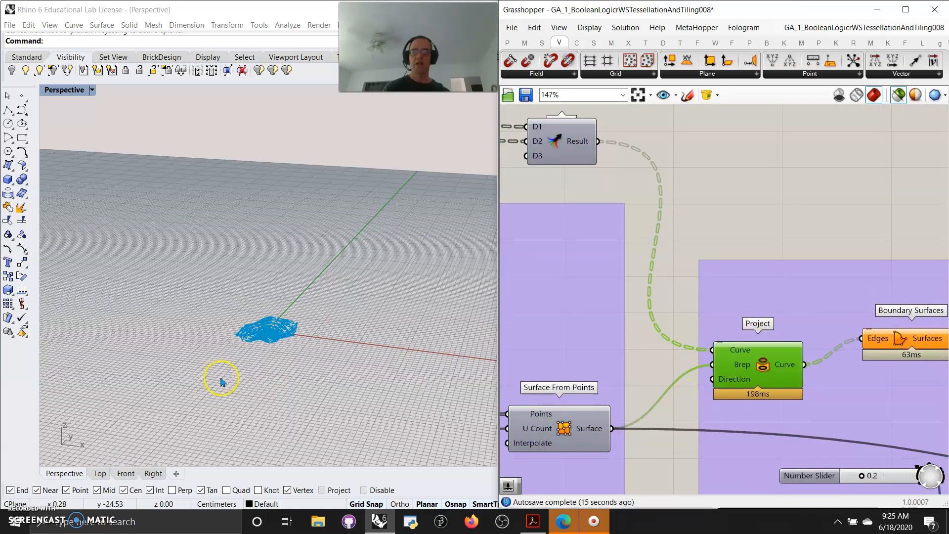
scroll(254, 318, "up", 5)
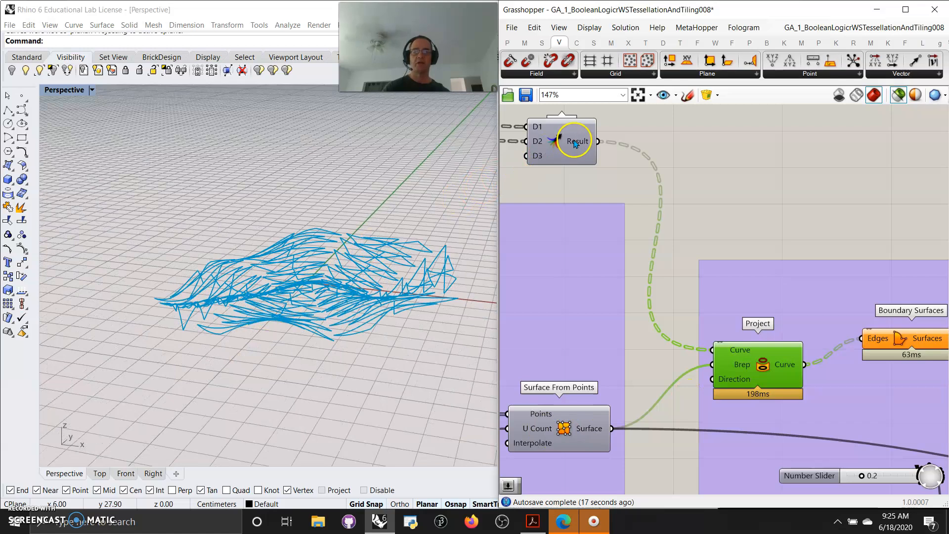
left_click(575, 144)
left_click(768, 371)
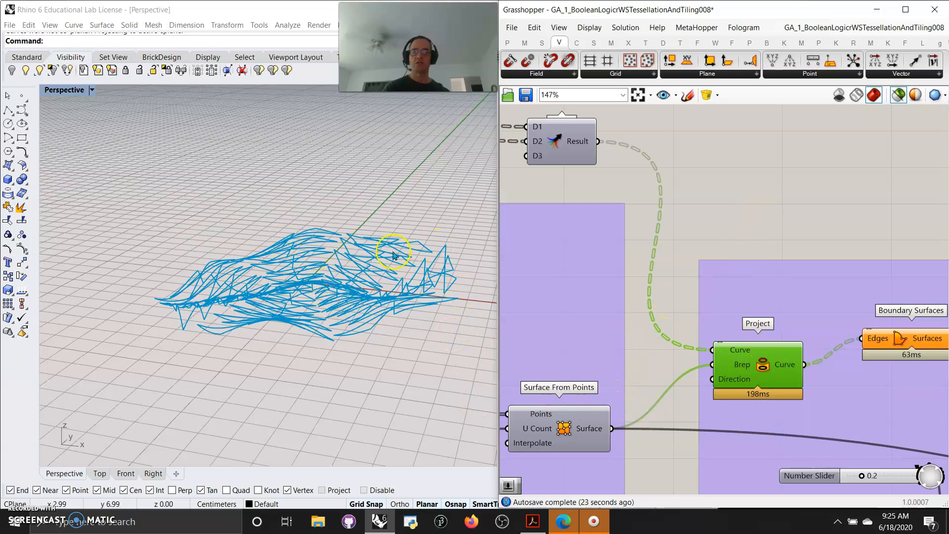
- Examine the Project component's curves up close and from a different angle
right_click_drag(839, 202, 674, 127)
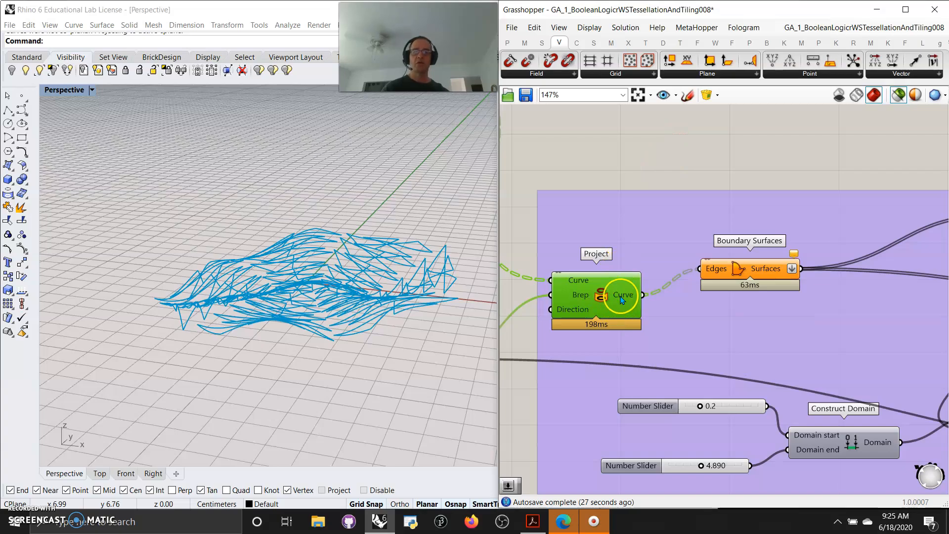
mouse_move(316, 346)
right_mouse_down()
mouse_move(378, 360)
mouse_move(373, 381)
mouse_move(392, 389)
mouse_move(344, 356)
right_mouse_up()
scroll(406, 310, "up", 10)
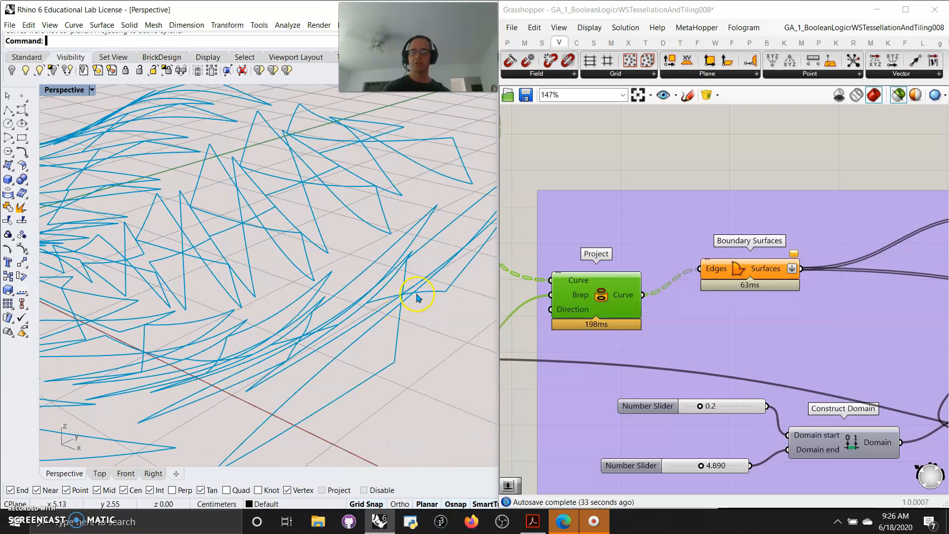
scroll(410, 306, "down", 10)
right_click_drag(402, 339, 397, 372)
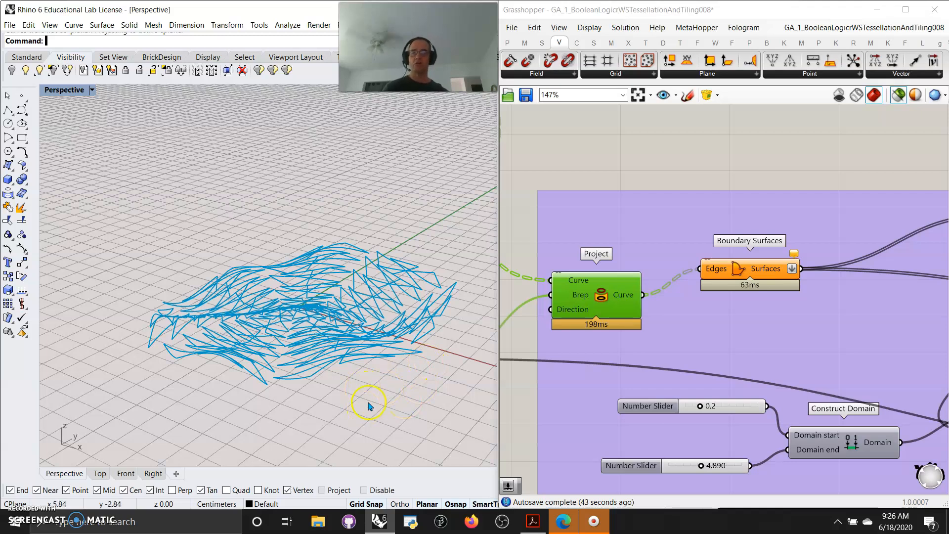
- Preview the Boundary Surfaces result and examine which projected outlines form surfaces
left_click(748, 270)
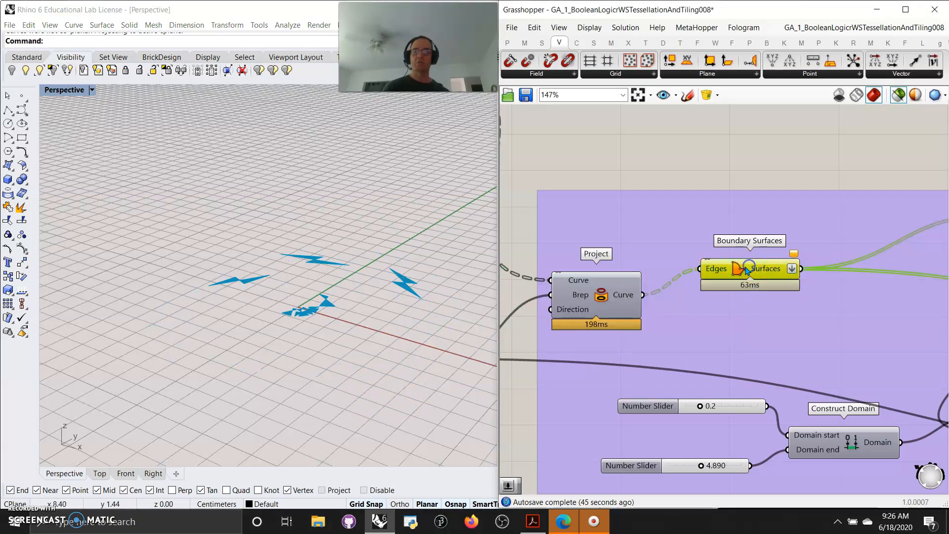
right_click_drag(366, 365, 361, 405)
scroll(310, 374, "up", 8)
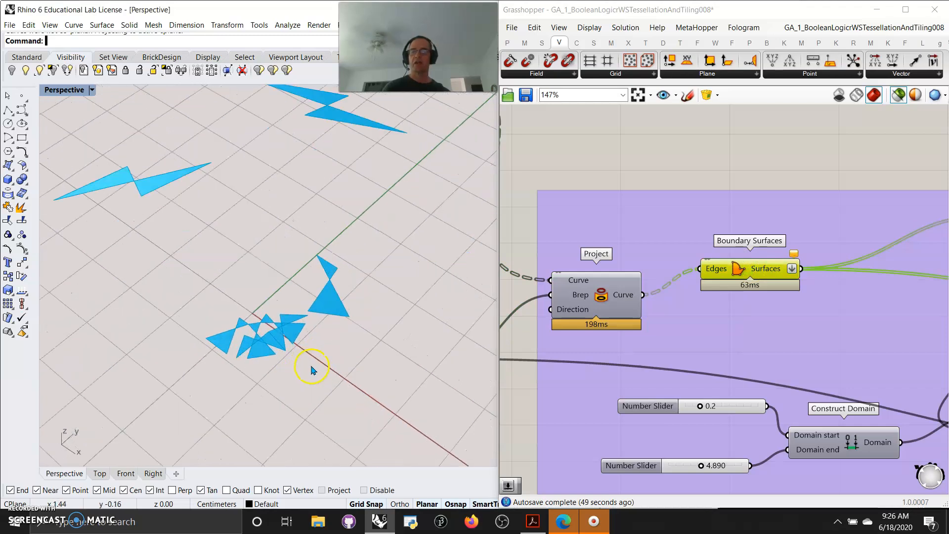
scroll(304, 349, "down", 10)
right_click_drag(346, 359, 349, 349)
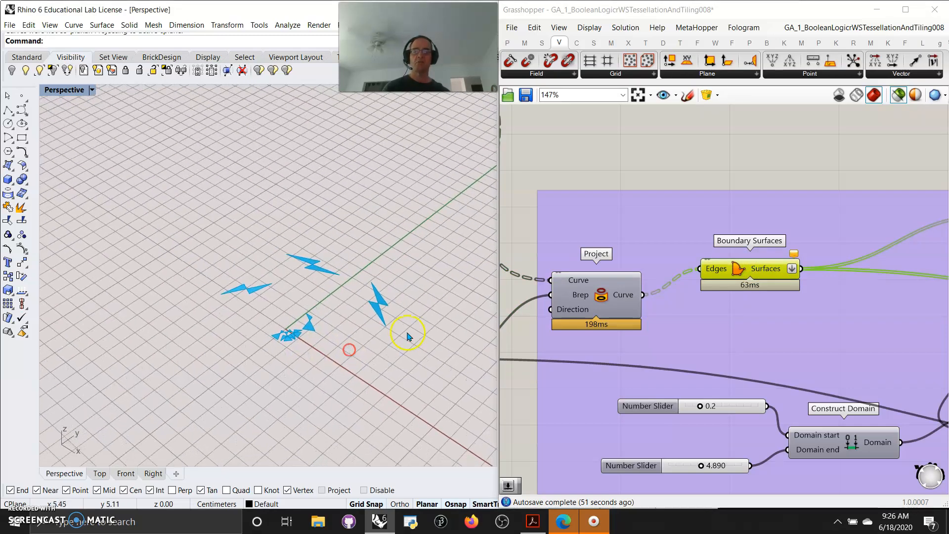
scroll(393, 333, "up", 3)
- Set the number slider directly beneath the two-dimensional slider to 1.19 with Boundary Surfaces still previewed
right_click_drag(792, 361, 833, 328)
scroll(692, 333, "down", 5)
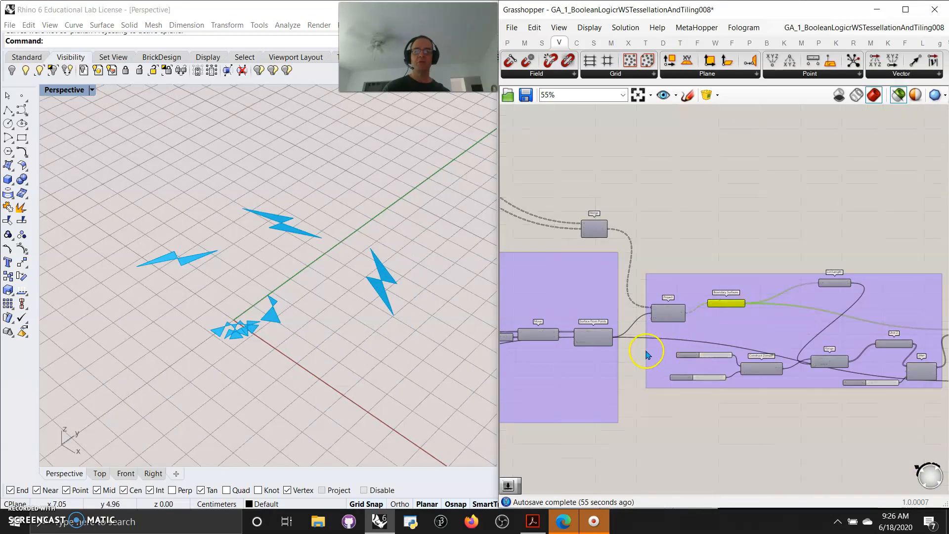
right_click_drag(645, 353, 800, 398)
right_click_drag(543, 299, 815, 345)
right_click_drag(634, 365, 754, 322)
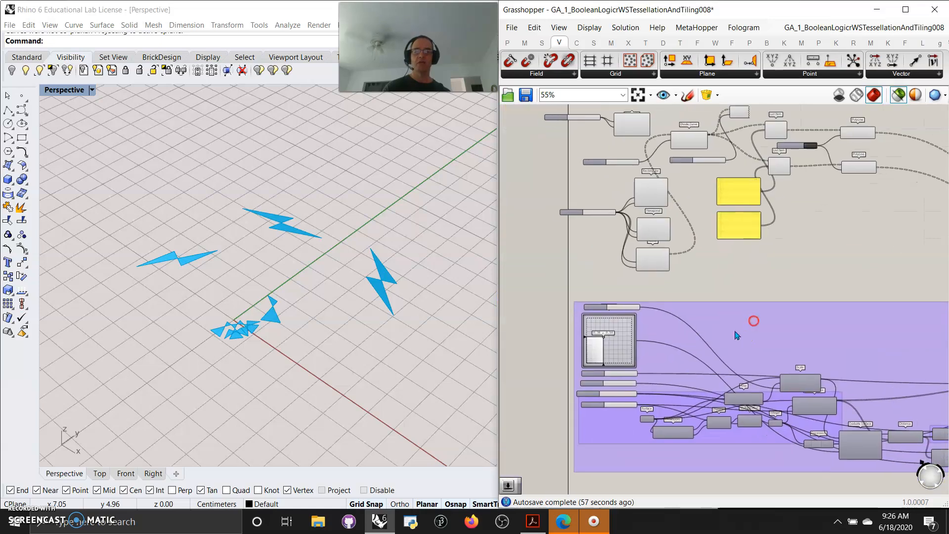
scroll(604, 386, "up", 3)
scroll(605, 389, "up", 3)
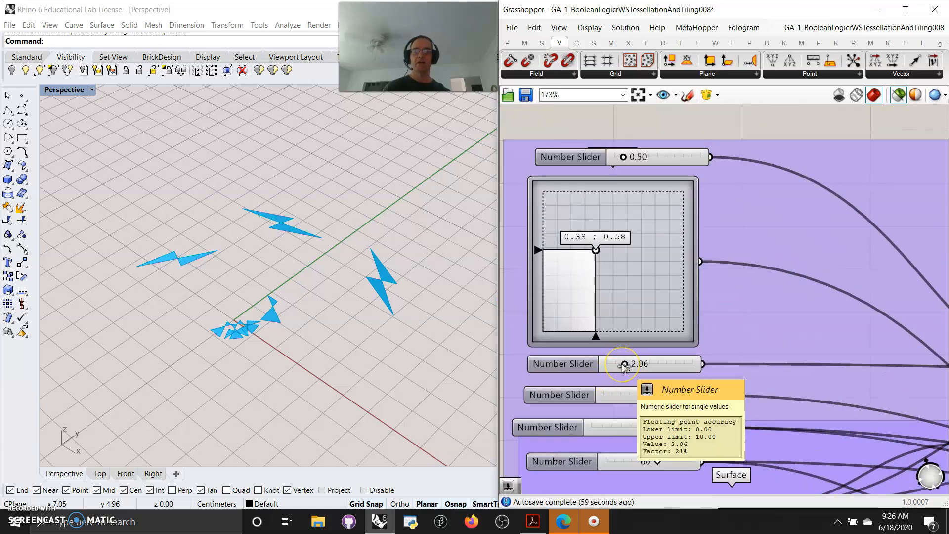
left_click_drag(624, 366, 618, 367)
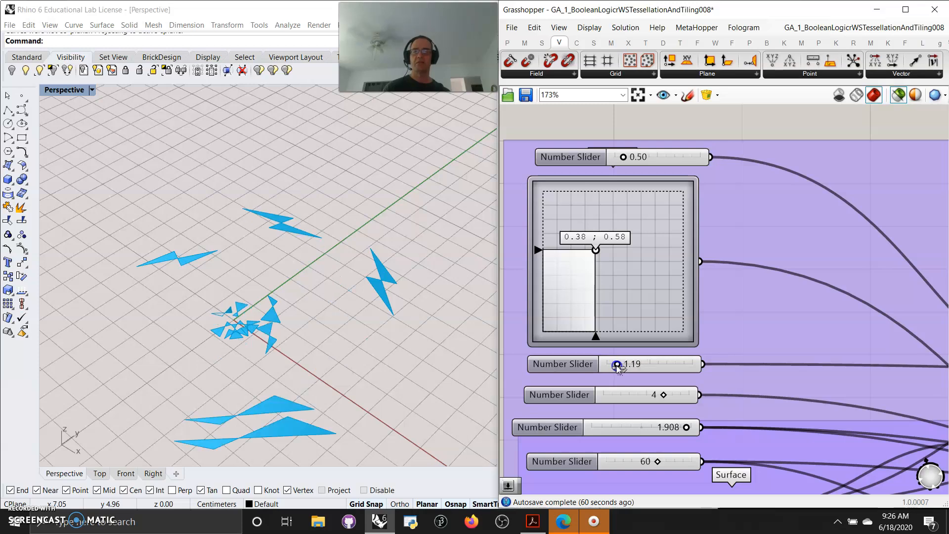
- Set the number slider feeding the Count input of Divide Curve to 10 with Boundary Surfaces still previewed
left_click_drag(620, 366, 619, 365)
right_click_drag(804, 221, 815, 414)
right_click_drag(696, 285, 680, 472)
right_click_drag(722, 259, 629, 291)
left_click(616, 250)
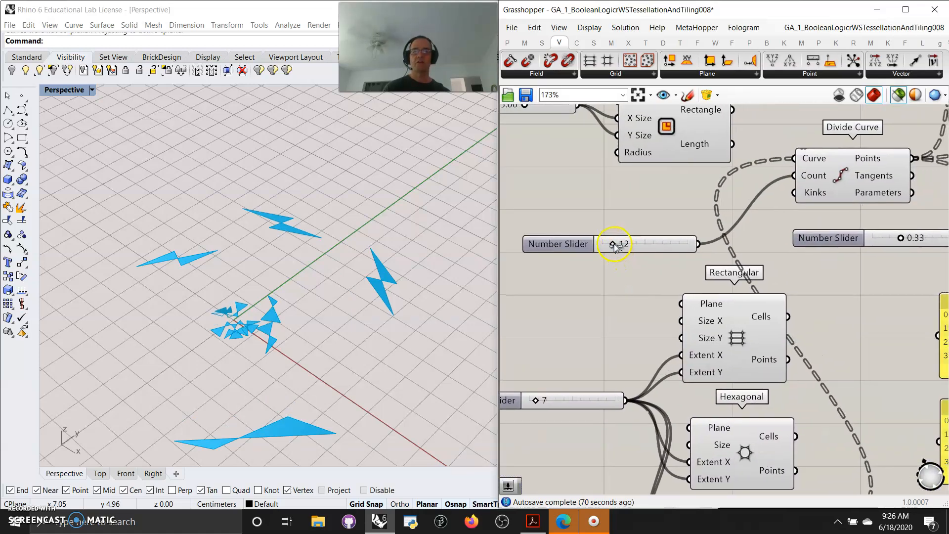
left_click_drag(616, 245, 615, 245)
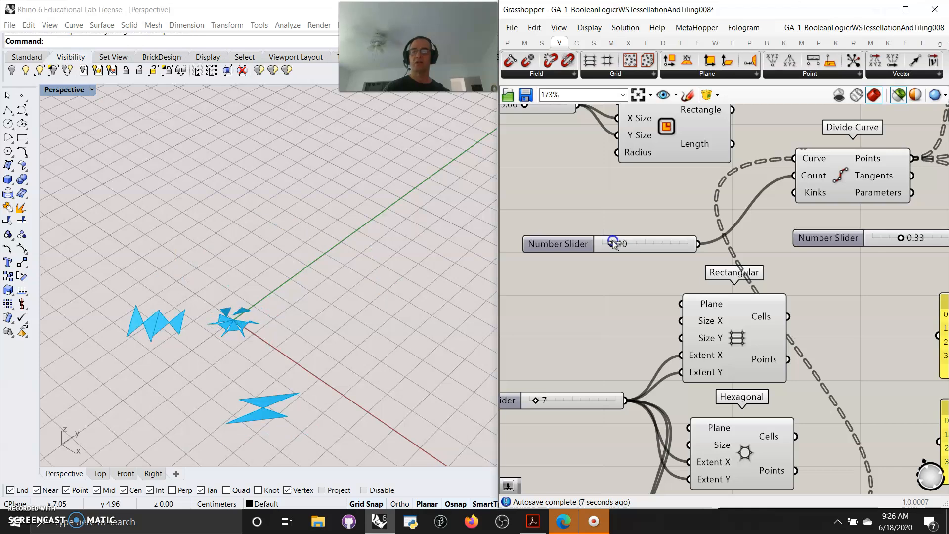
- Preview the Extrude component at the end of the definition to see the boundary surfaces raised into volumes
right_click_drag(616, 317, 534, 222)
right_click_drag(844, 450, 662, 337)
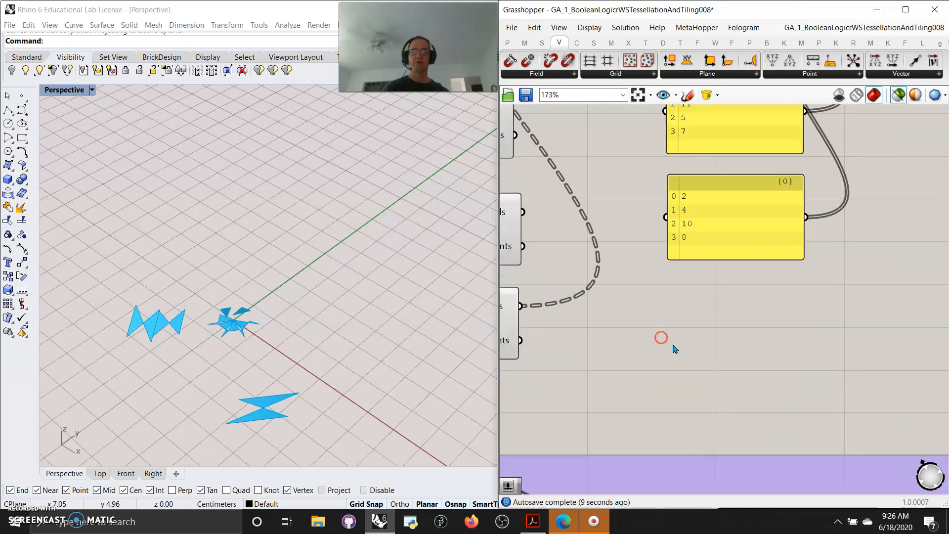
scroll(700, 348, "down", 6)
right_click_drag(797, 372, 941, 253)
right_click_drag(891, 428, 621, 399)
scroll(693, 396, "up", 3)
right_click_drag(735, 410, 565, 455)
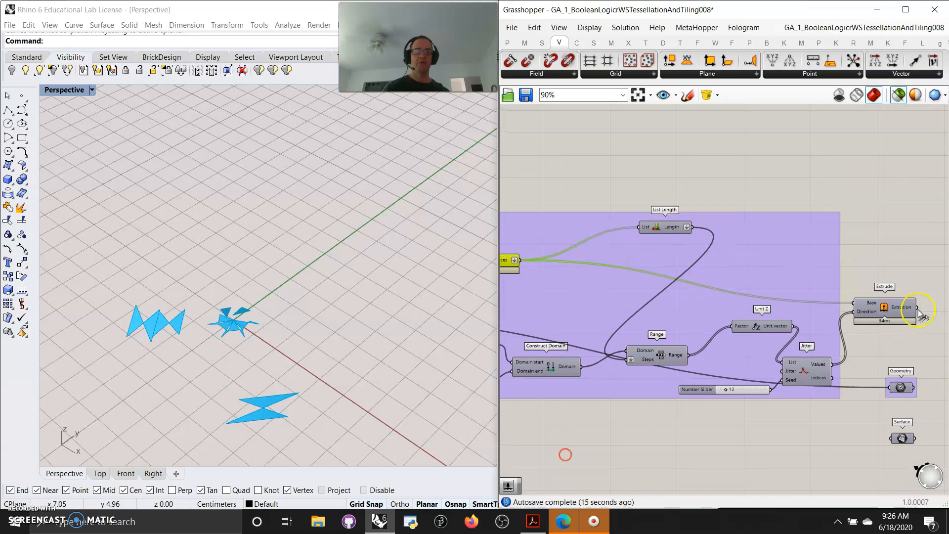
left_click(881, 309)
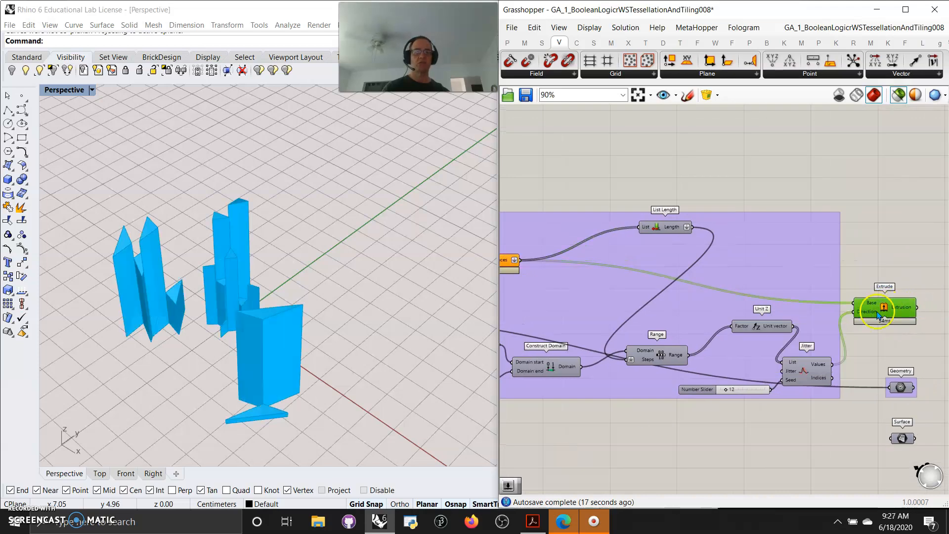
- Move Jitter closer to Extrude and add Jitter, Unit Z, Range and Boundary Surfaces to the selection
left_click_drag(819, 376, 840, 362)
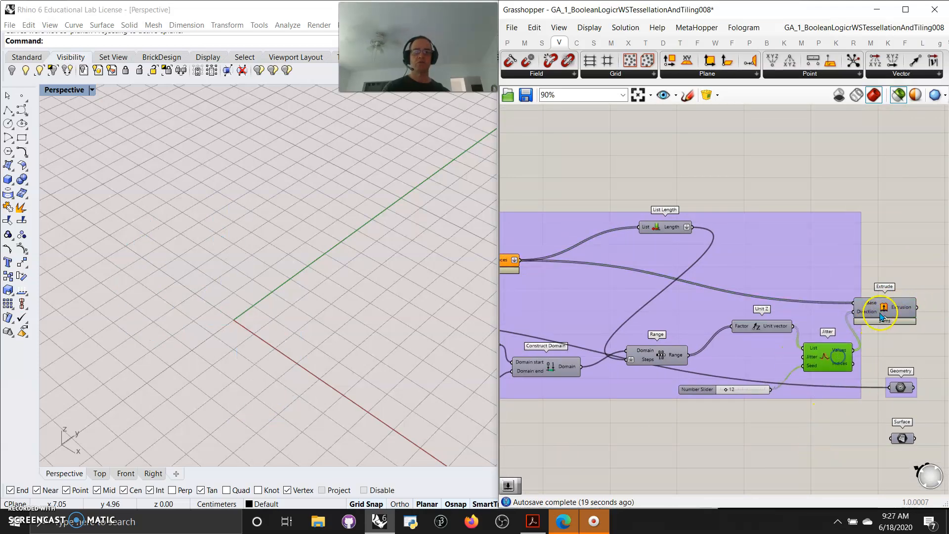
left_click(825, 355, "shift")
left_click(766, 326, "shift")
right_click_drag(663, 453, 755, 421)
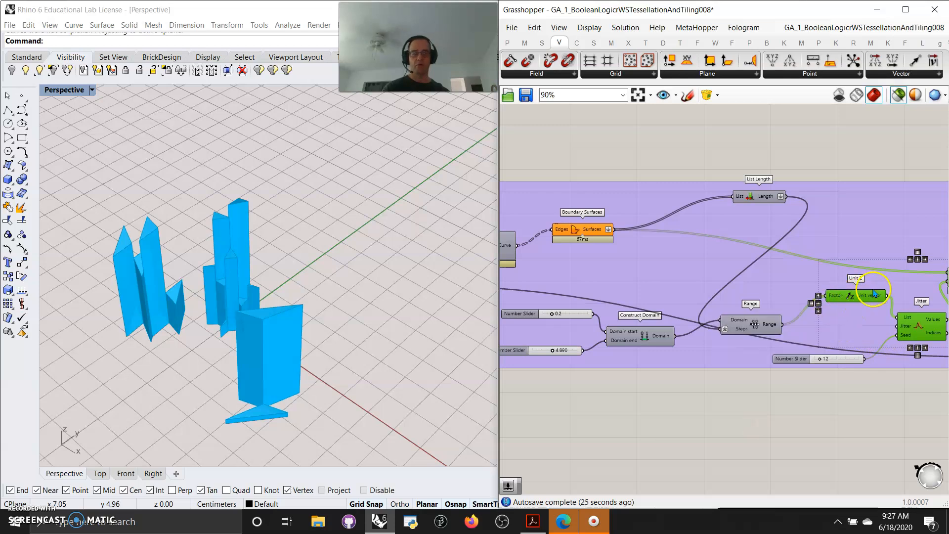
left_click(743, 334, "shift")
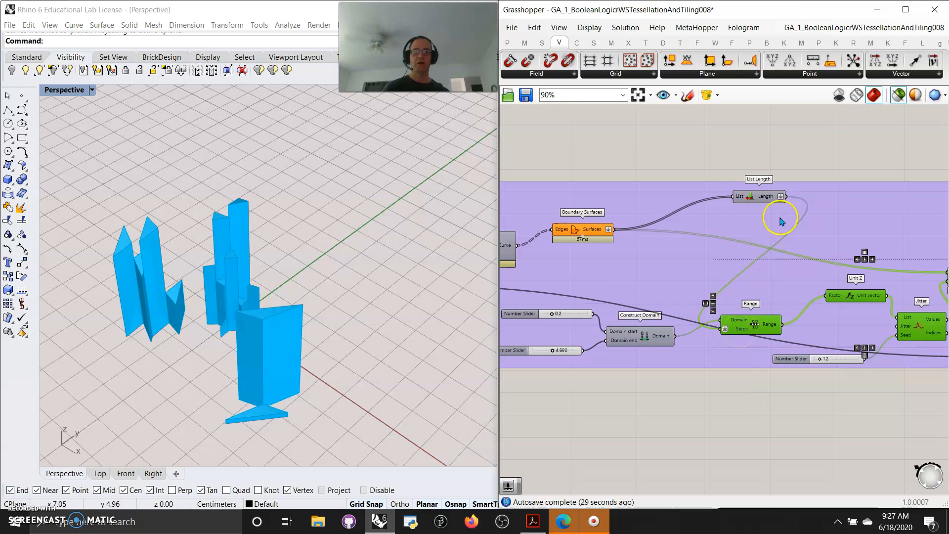
left_click(594, 233, "shift")
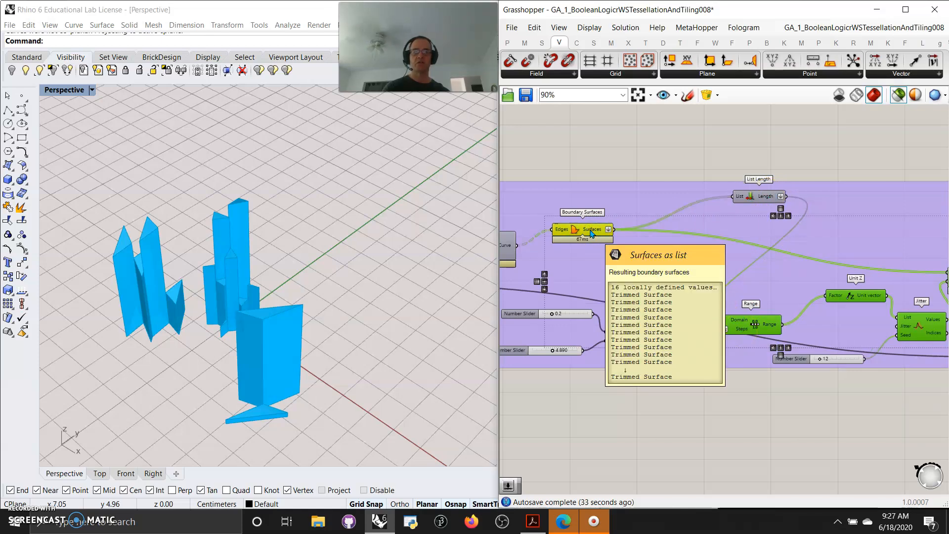
- Turn Flatten off on the Surfaces output of Boundary Surfaces, then turn it back on
right_click(592, 233)
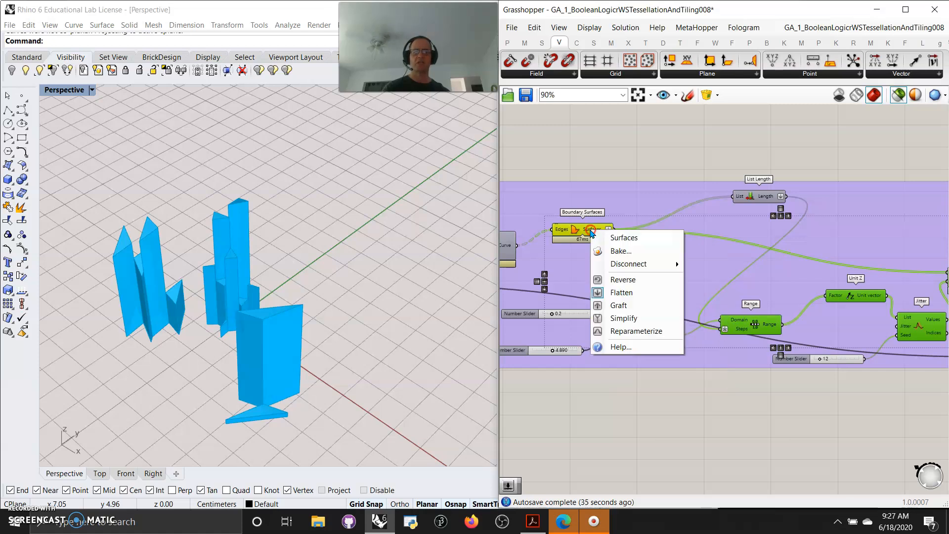
left_click(622, 293)
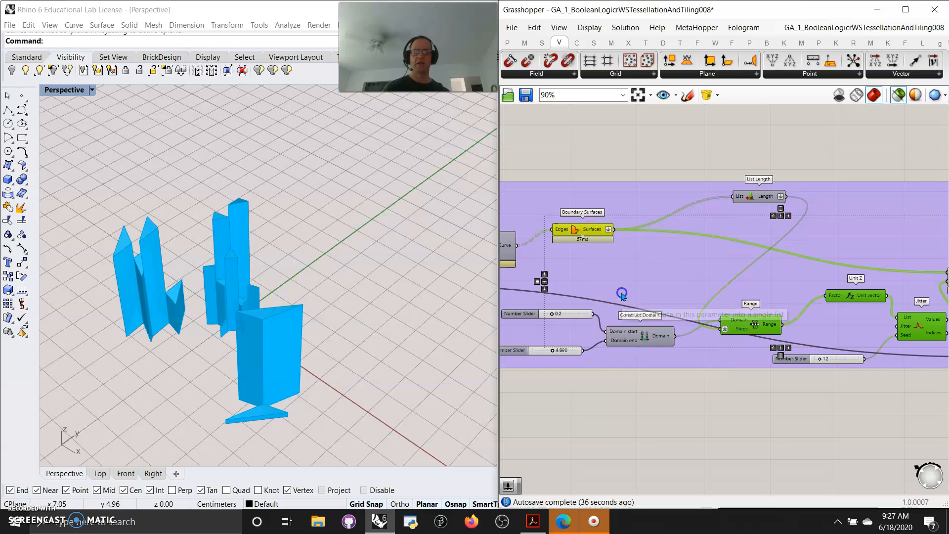
right_click(589, 231)
left_click(618, 294)
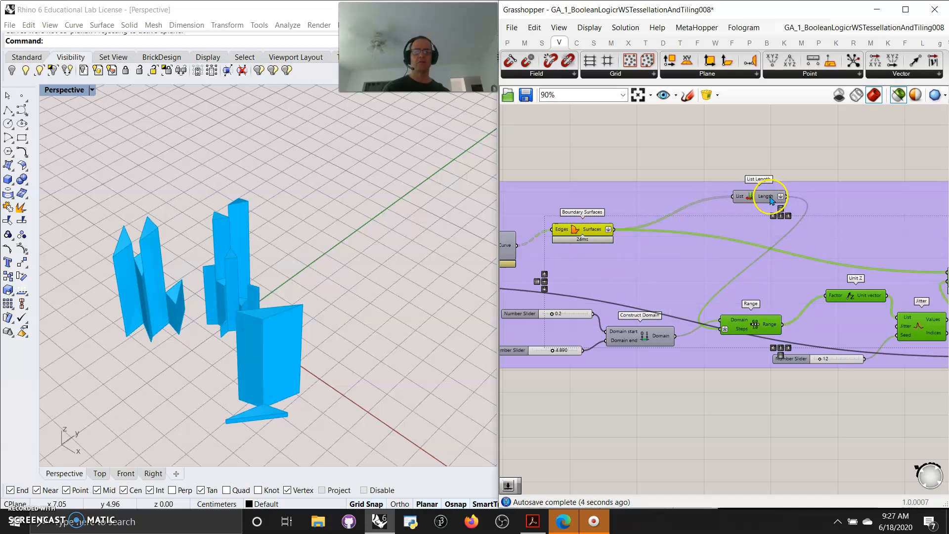
- Remove Flatten from the Length output of List Length and check the value it sends to Range
right_click(770, 201)
left_click(797, 245)
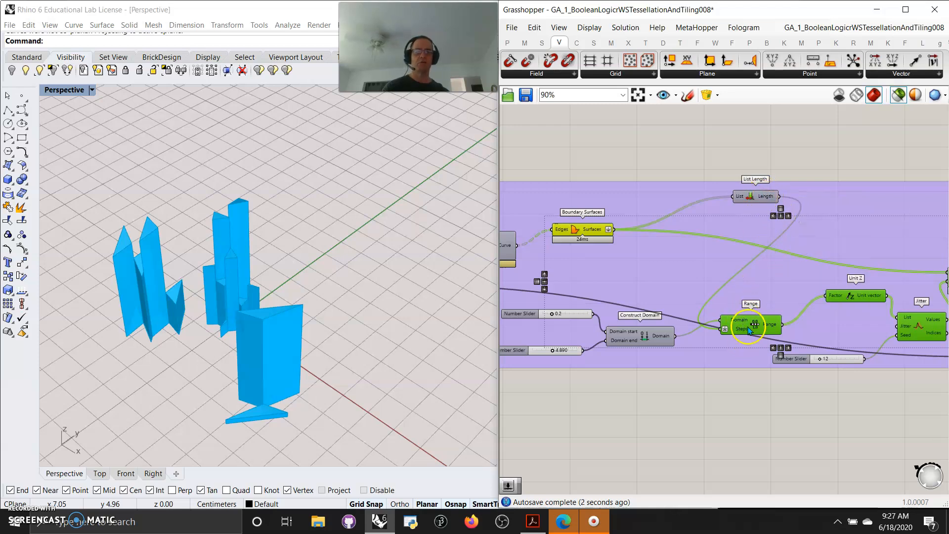
mouse_move(767, 199)
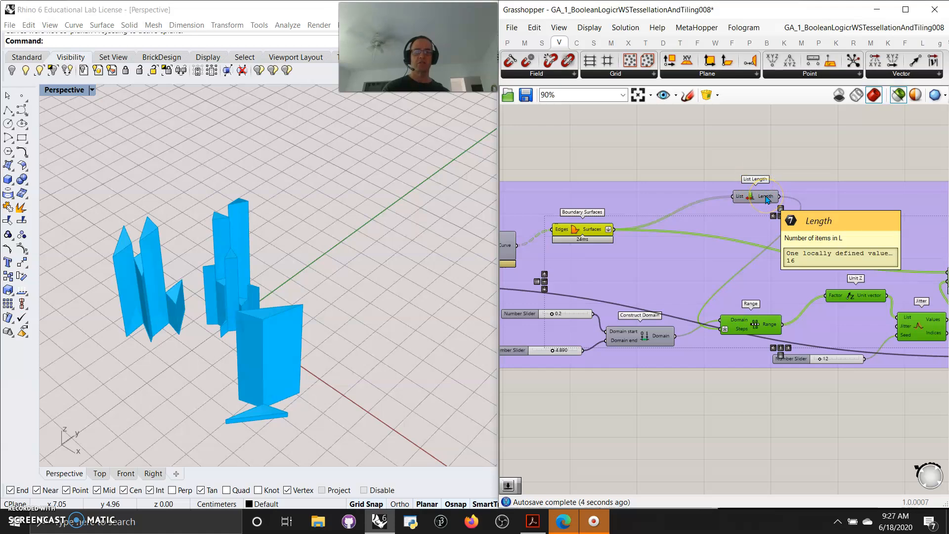
left_click(755, 328)
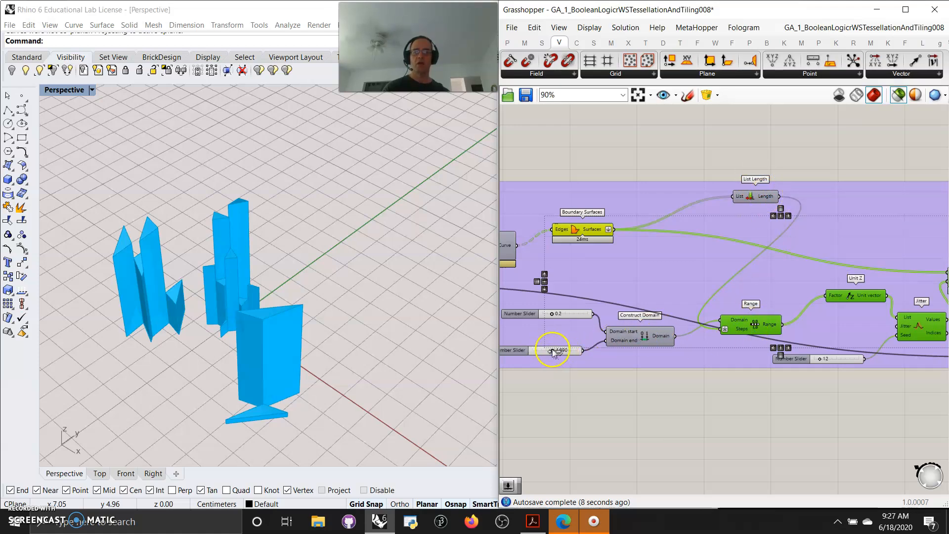
- Raise the slider for Construct Domain's end value and set the Jitter seed slider to 20
left_click_drag(552, 352, 562, 351)
right_click_drag(798, 453, 667, 423)
right_click_drag(777, 419, 676, 429)
left_click(600, 355)
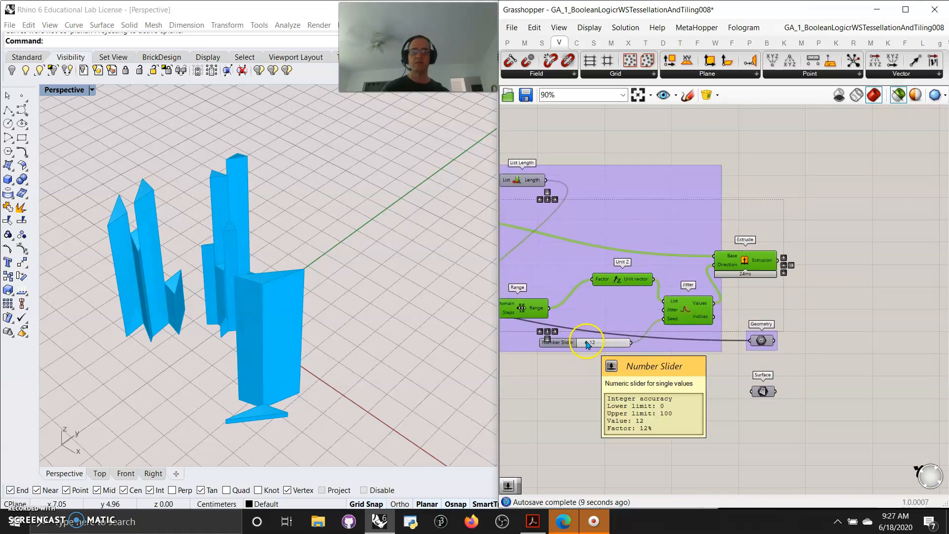
left_click_drag(590, 342, 593, 343)
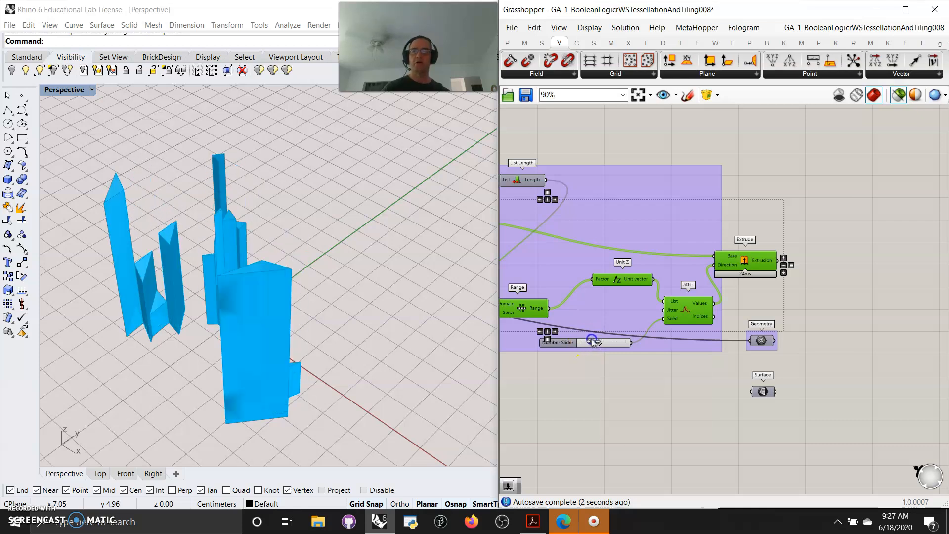
- Preview Extrude together with the Geometry component to view the volumes on the wavy surface
left_click(706, 415)
left_click(764, 259)
left_click(761, 340, "shift")
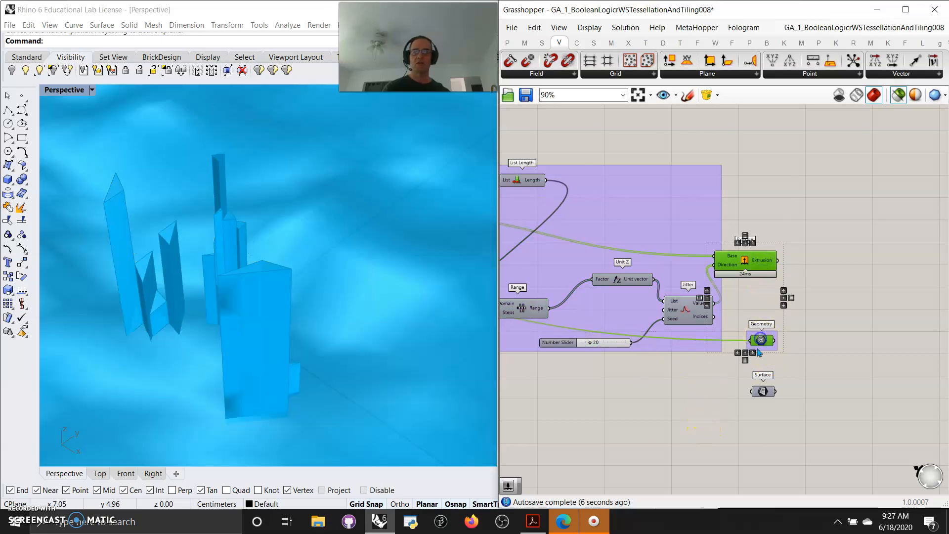
mouse_move(371, 351)
right_mouse_down()
mouse_move(341, 275)
mouse_move(356, 284)
mouse_move(351, 322)
mouse_move(372, 332)
right_mouse_up()
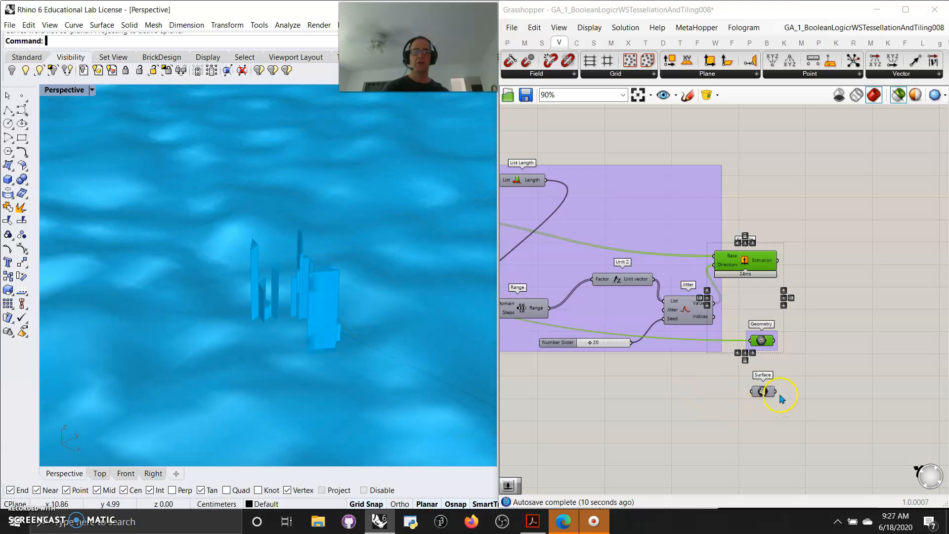
- Preview the upper PolyLine component fed by the list items and examine its pattern of curves
scroll(617, 332, "down", 6)
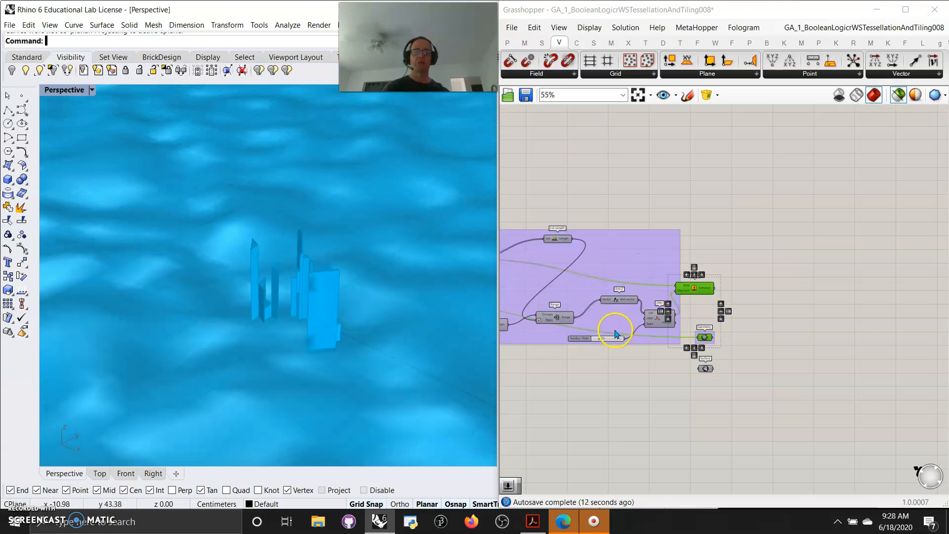
right_click_drag(611, 370, 816, 432)
right_click_drag(657, 401, 739, 398)
scroll(666, 315, "up", 2)
scroll(634, 253, "up", 4)
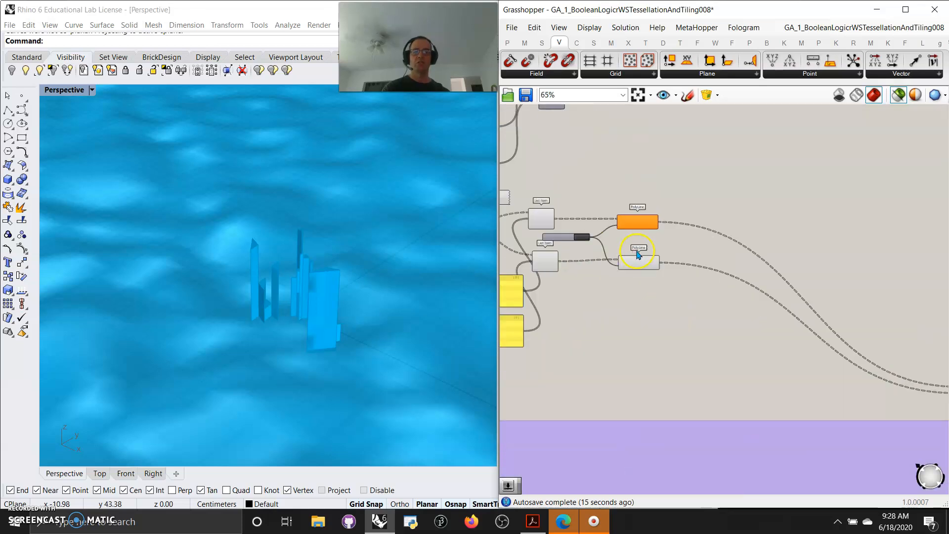
right_click_drag(626, 230, 762, 256)
left_click(777, 234)
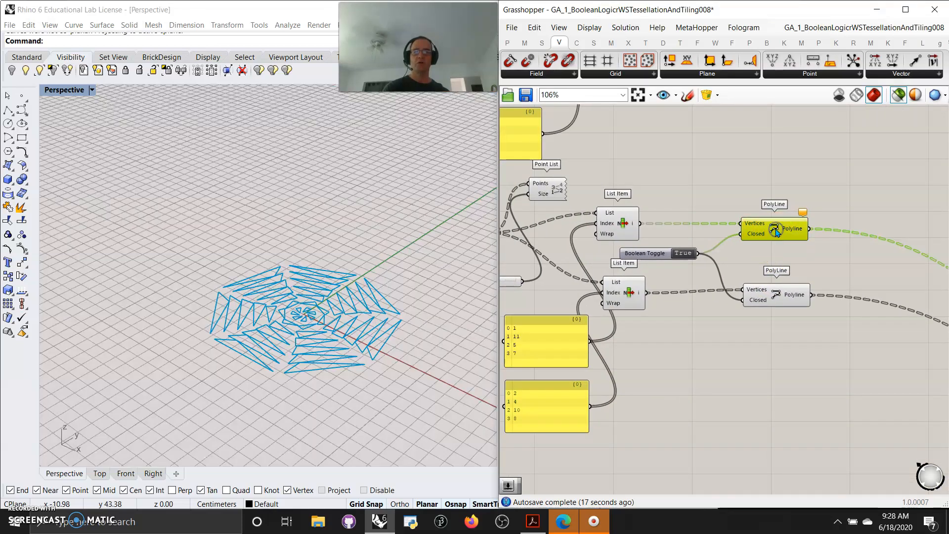
right_click_drag(713, 365, 733, 362)
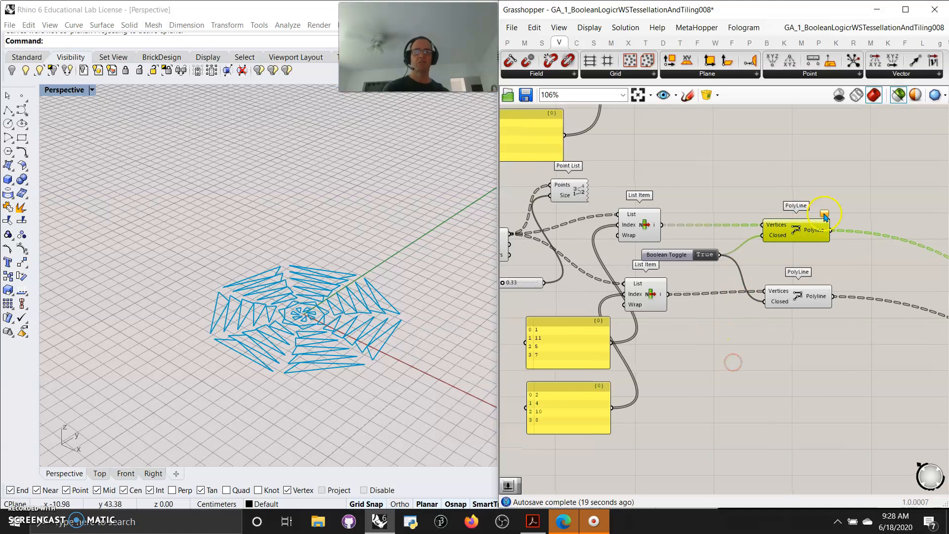
scroll(824, 216, "up", 3)
scroll(756, 317, "down", 6)
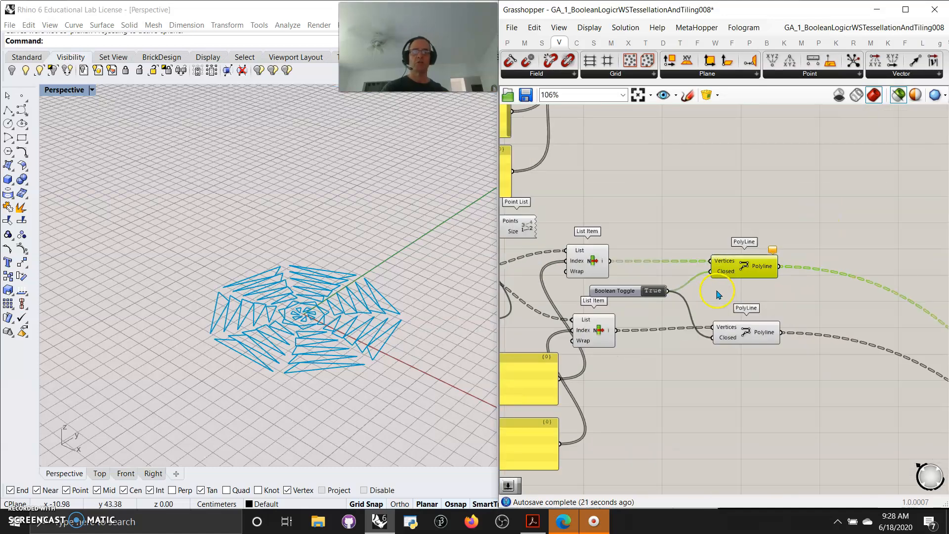
- Select every component of the whole definition and disable them all
right_click_drag(738, 407, 789, 346)
scroll(789, 346, "down", 2)
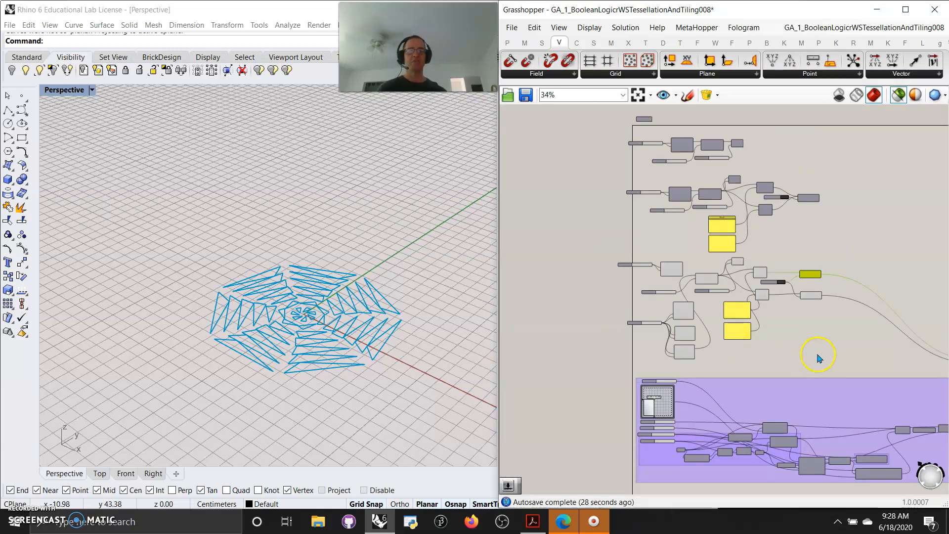
right_click_drag(770, 372, 691, 334)
scroll(703, 324, "down", 2)
right_click_drag(804, 350, 729, 340)
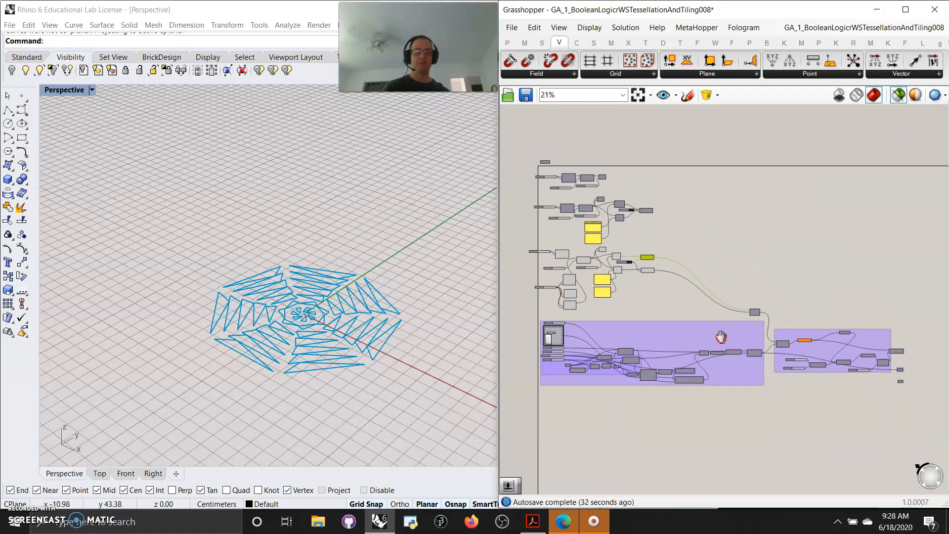
left_click(790, 367)
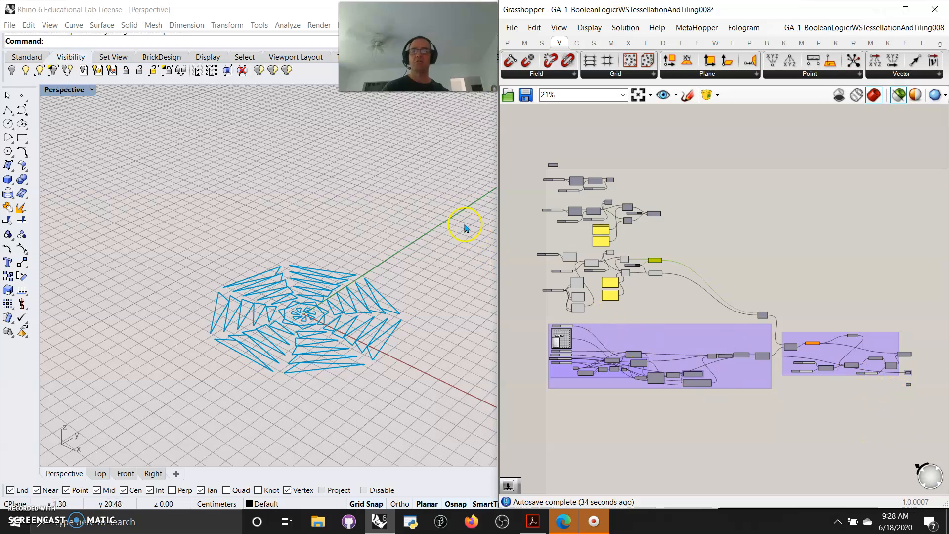
left_click_drag(916, 414, 524, 130)
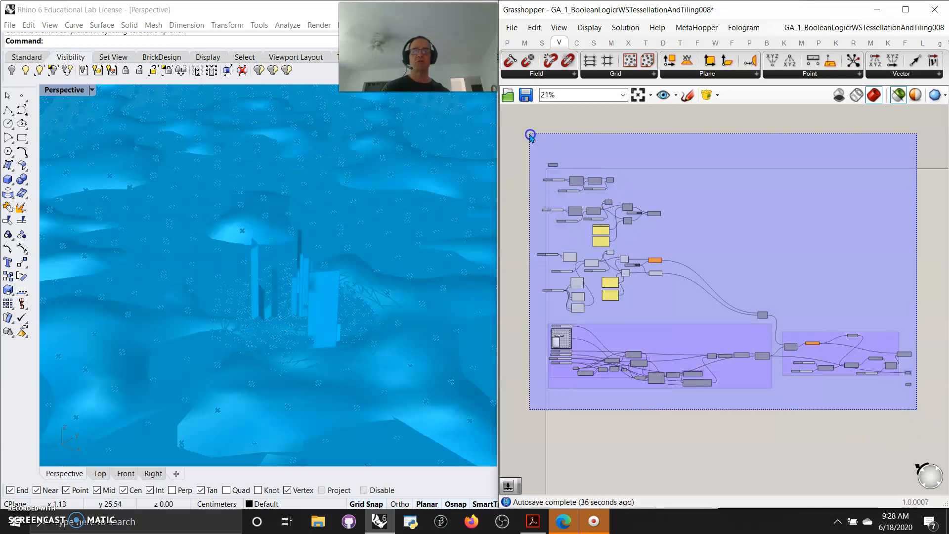
right_click(523, 130)
left_click(553, 174)
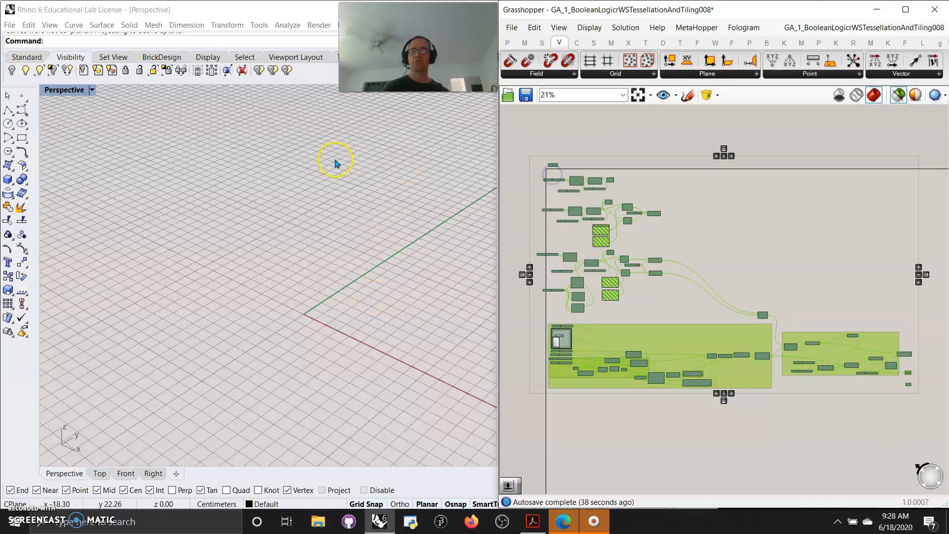
- Switch to Rhino and show all hidden objects, then examine the baked tessellation on the terrain
left_click(25, 71)
scroll(286, 305, "down", 8)
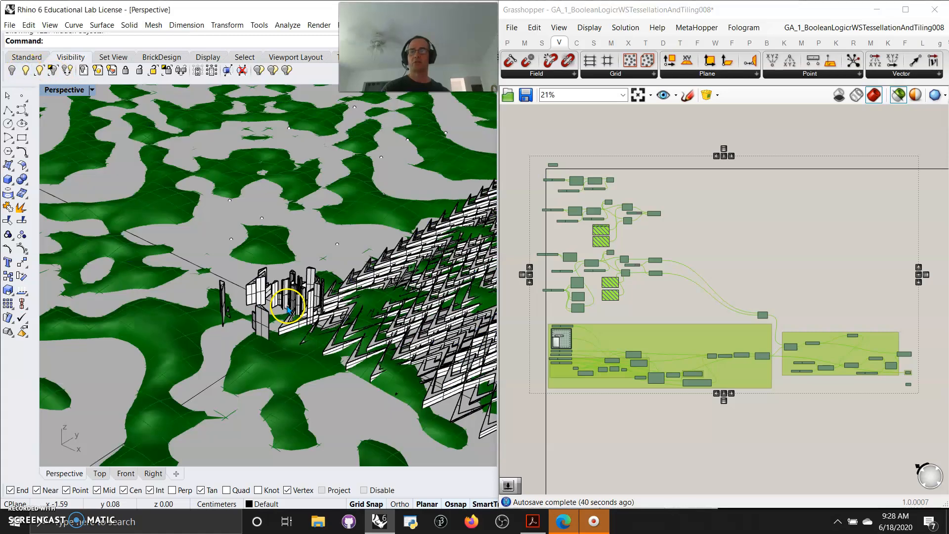
scroll(287, 306, "down", 6)
right_click_drag(287, 301, 312, 327)
scroll(305, 300, "up", 10)
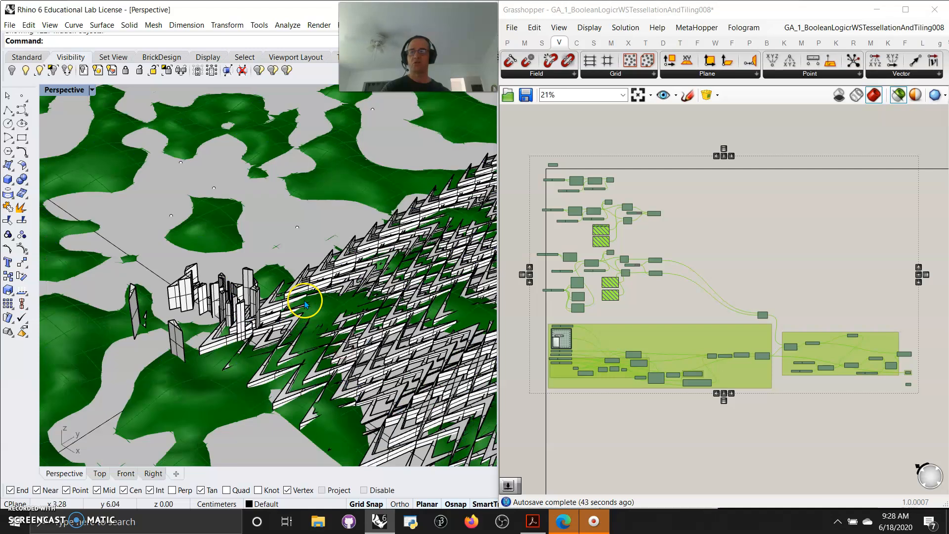
- Move the separate cluster of extruded towers beside the zigzag tessellation to Layer 01 and turn that layer off
left_click(203, 294)
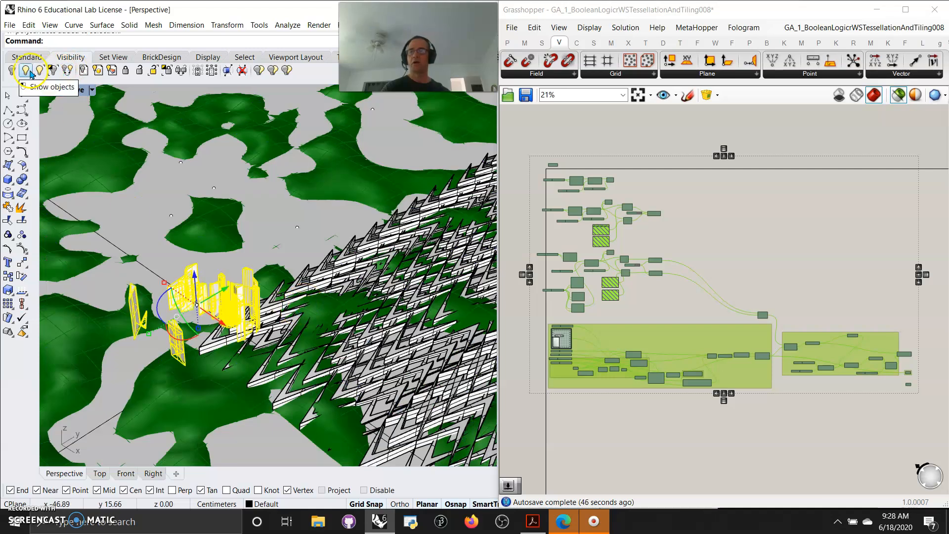
left_click_drag(499, 228, 722, 236)
left_click(551, 96)
left_click(521, 163)
left_click(522, 151)
right_click(520, 152)
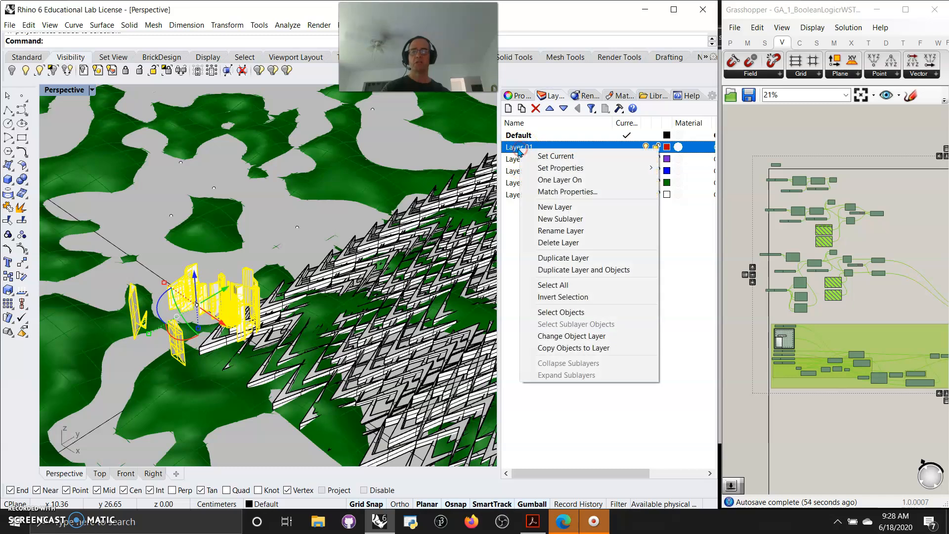
left_click(566, 335)
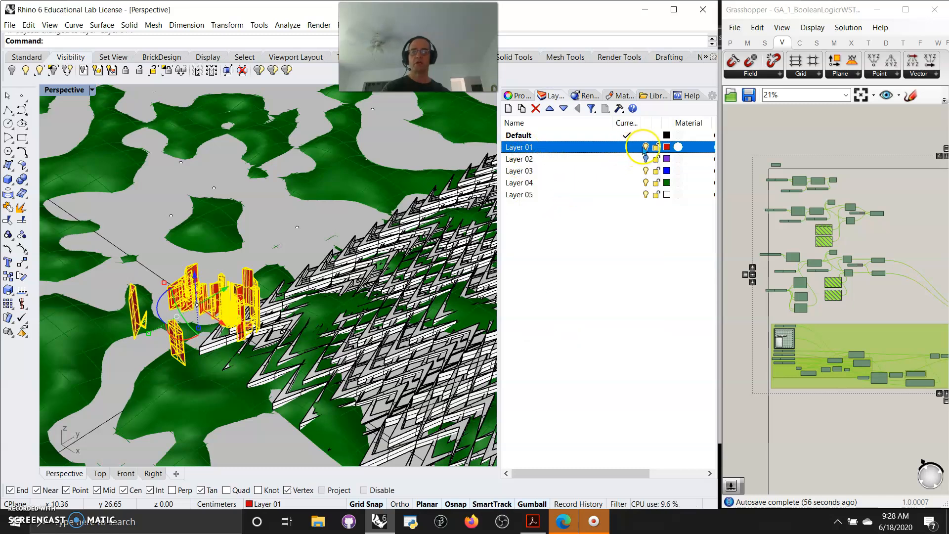
left_click(646, 147)
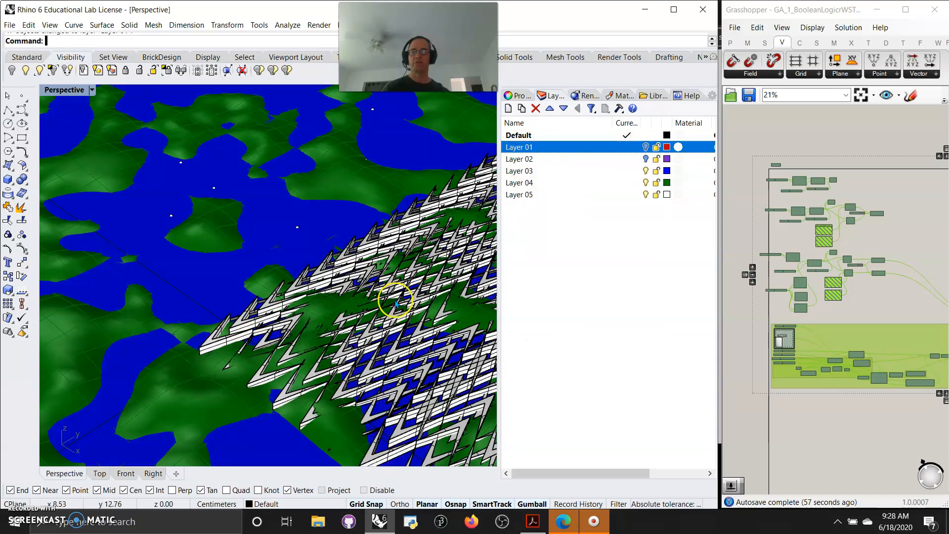
- Move the green terrain surface to Layer 03 and turn that layer off
left_click(219, 227)
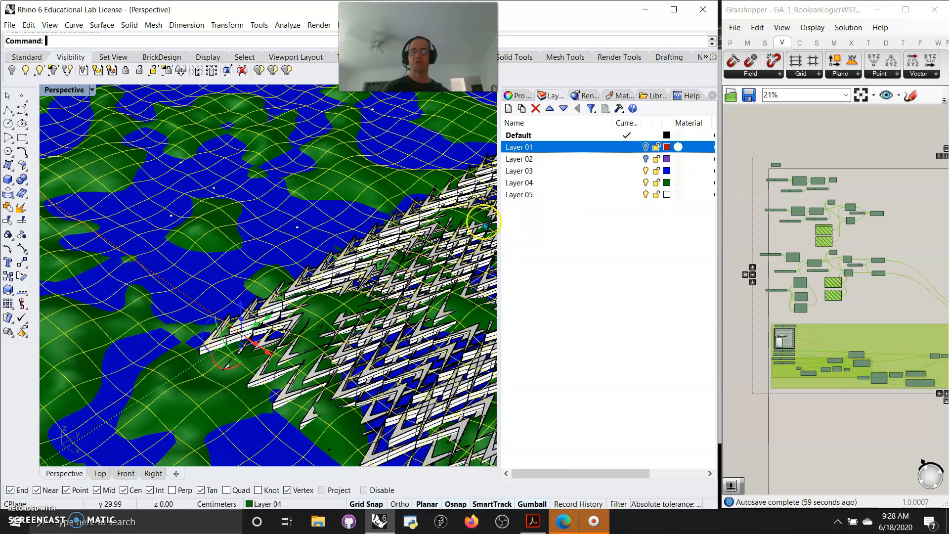
left_click(522, 171)
right_click(522, 172)
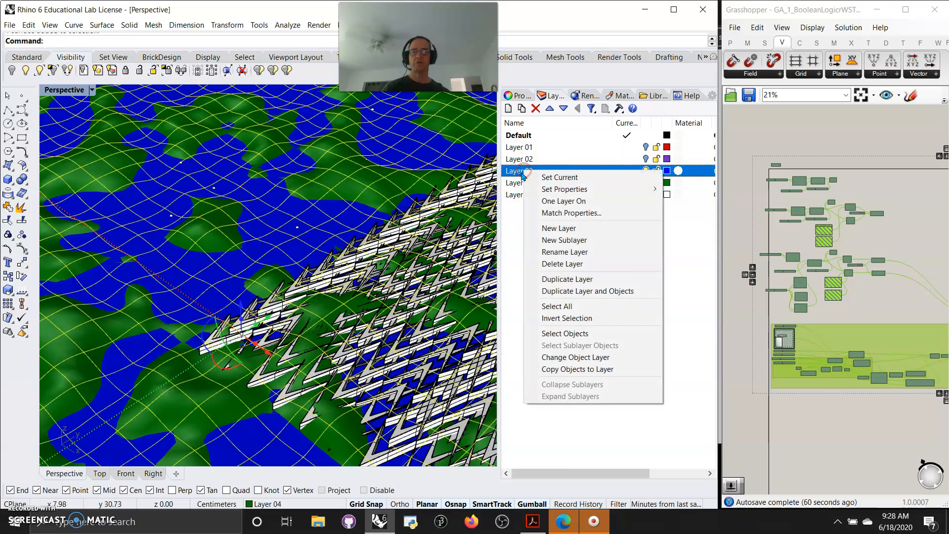
left_click(573, 357)
left_click(645, 170)
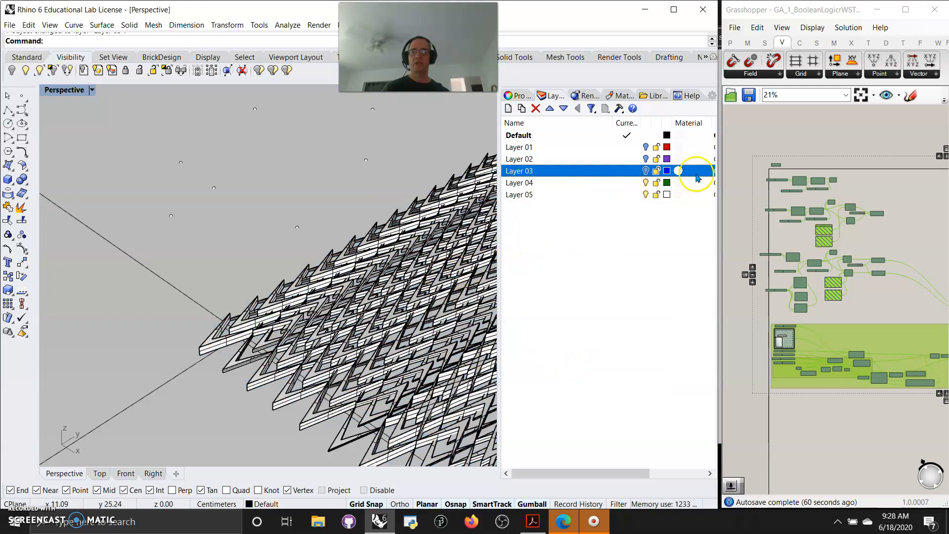
- Lock Layer 02 and move the large flat surface around the tessellation to the hidden Layer 03
left_click(656, 158)
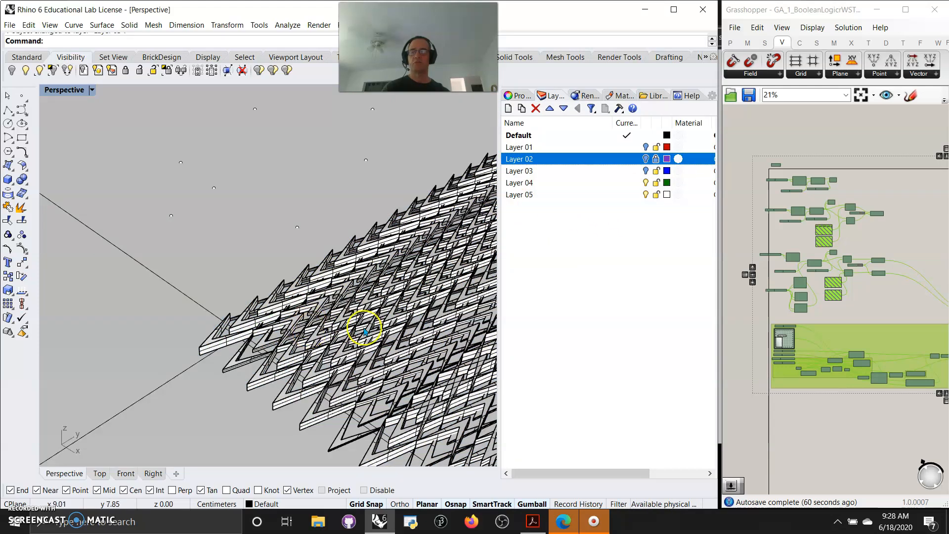
left_click(250, 233)
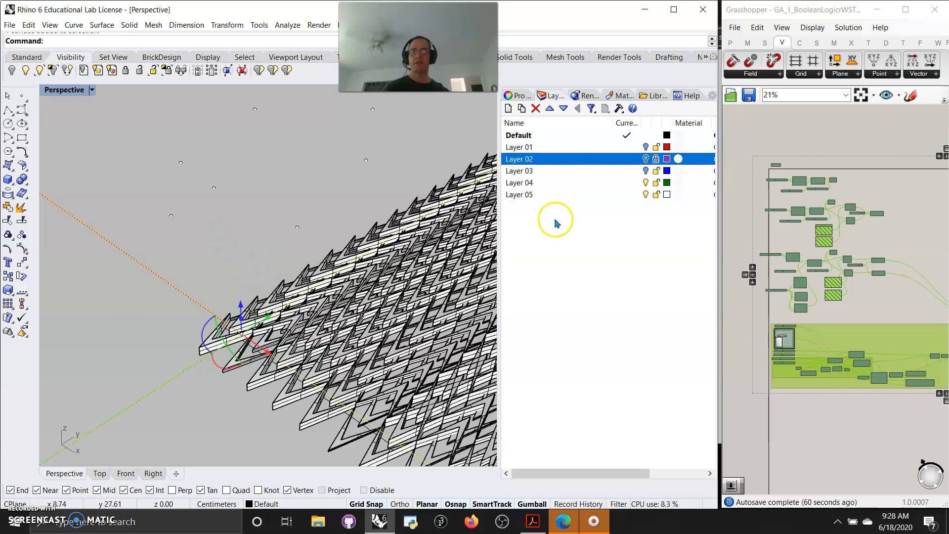
left_click(514, 171)
right_click(515, 170)
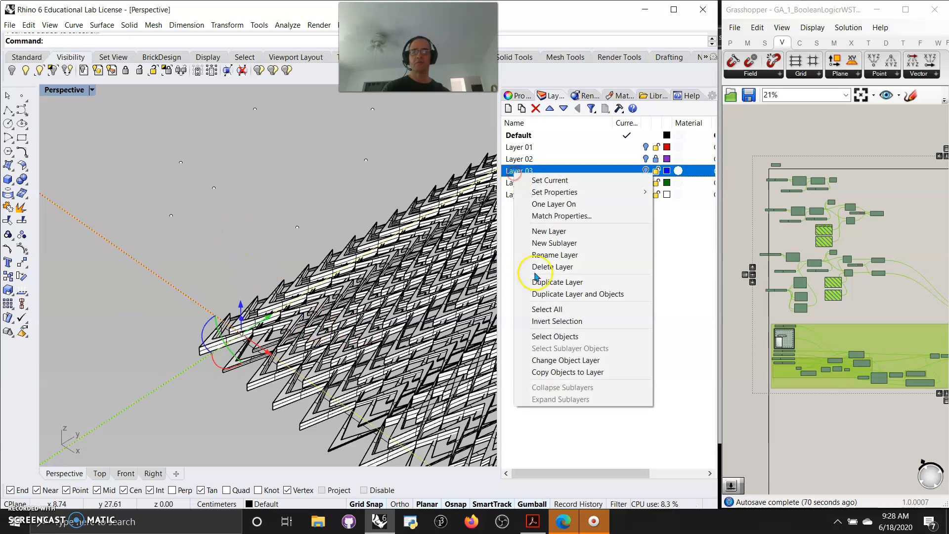
left_click(564, 360)
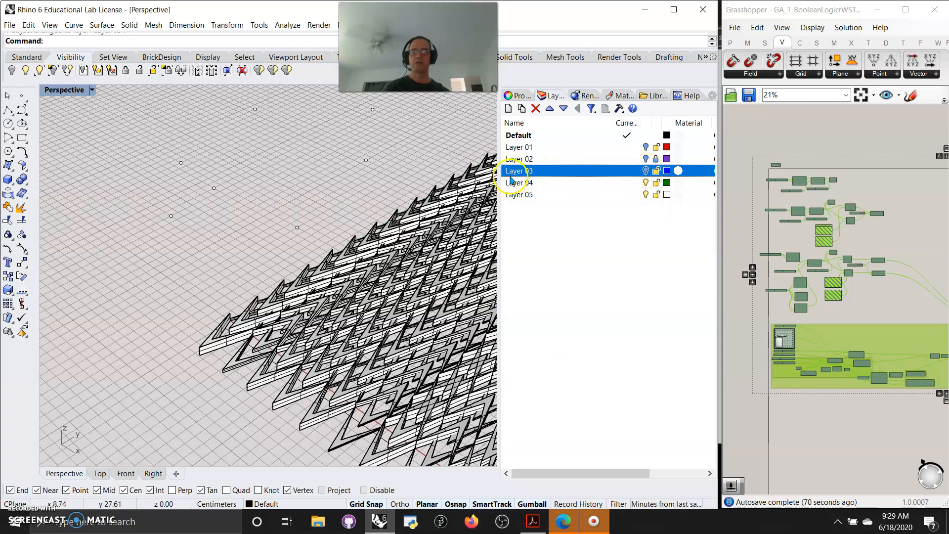
- Select all the remaining visible zigzag tessellation pieces and scattered points and delete them
scroll(373, 264, "down", 3)
scroll(374, 265, "down", 3)
right_click_drag(377, 304, 255, 257)
left_click_drag(181, 196, 181, 195)
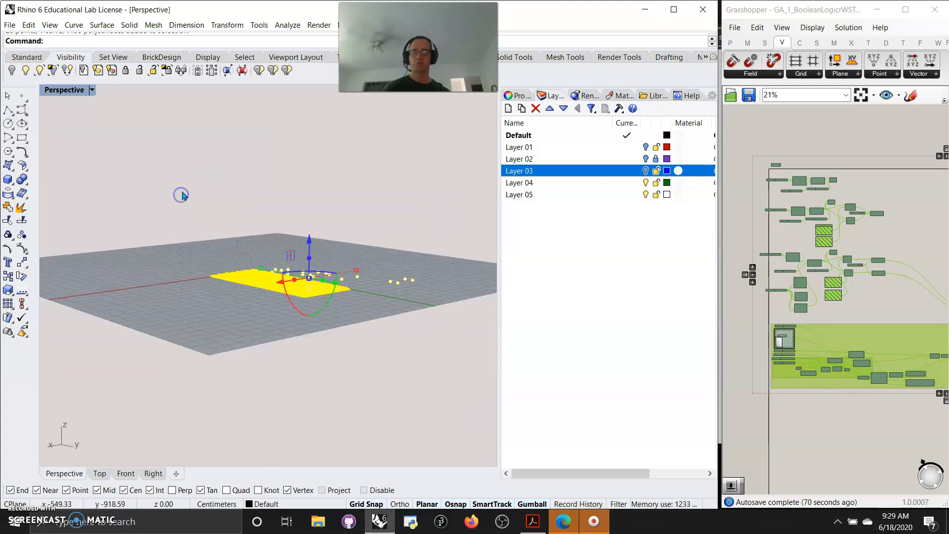
key("Delete")
- Turn Layer 03 and Layer 01 back on to show the terrain with the extruded towers up close
right_click_drag(346, 192, 55, 252)
left_click(646, 171)
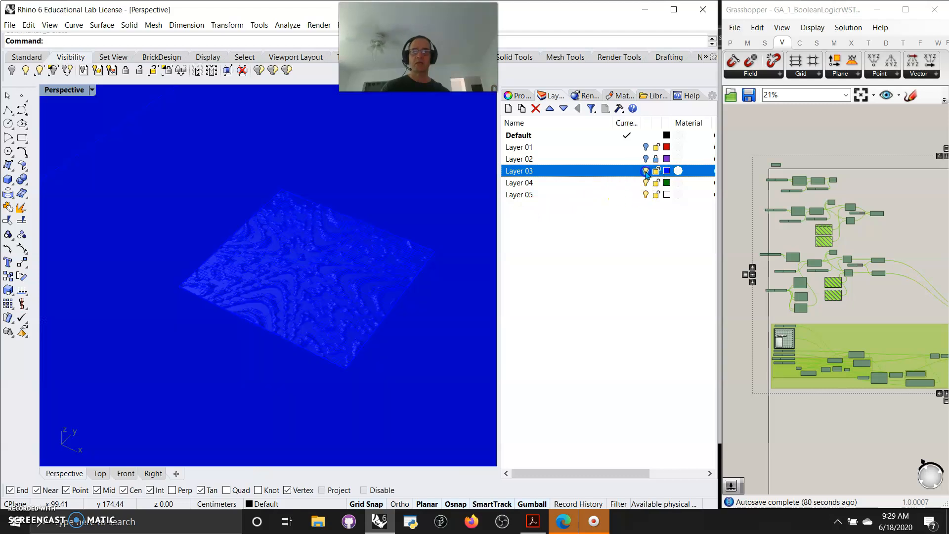
left_click(646, 147)
scroll(322, 265, "up", 10)
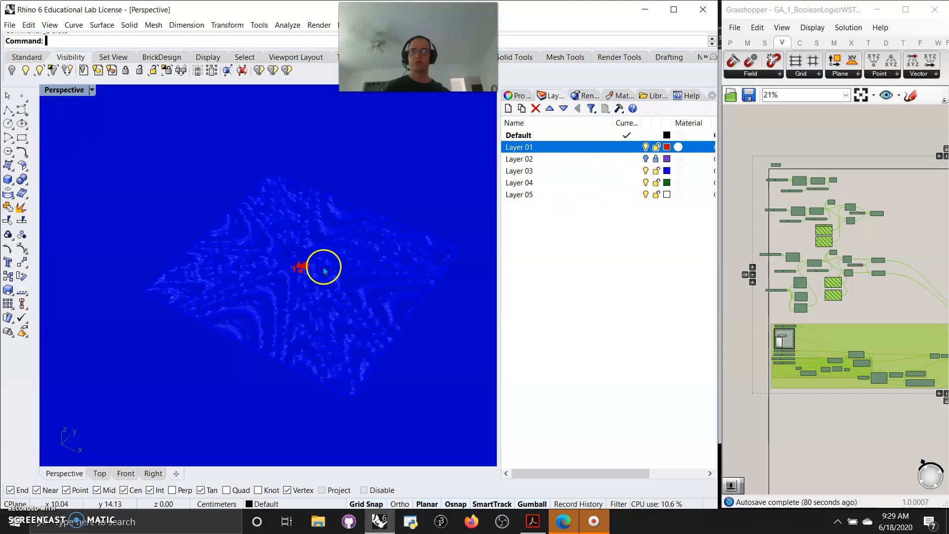
scroll(248, 341, "up", 6)
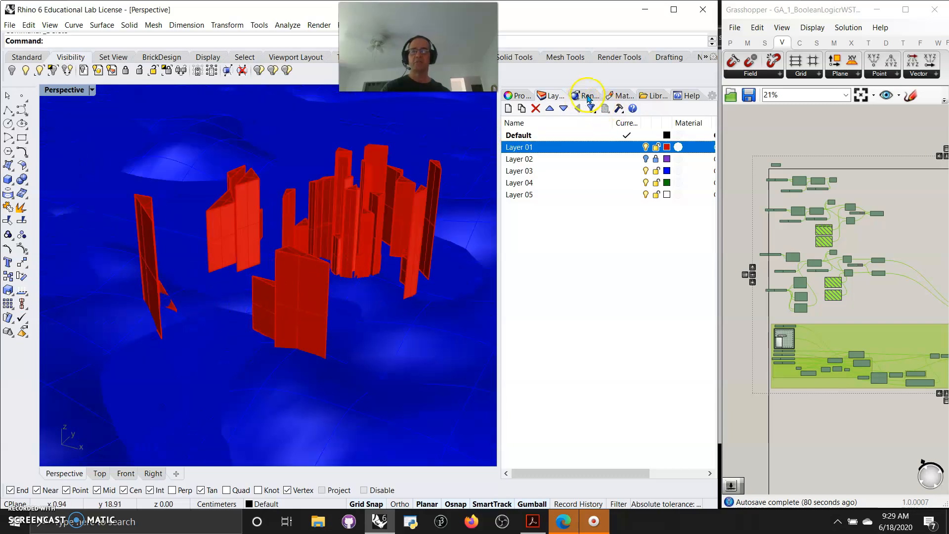
- Switch the Perspective viewport to the Rendered display mode and frame the towers on the terrain
left_click(74, 90)
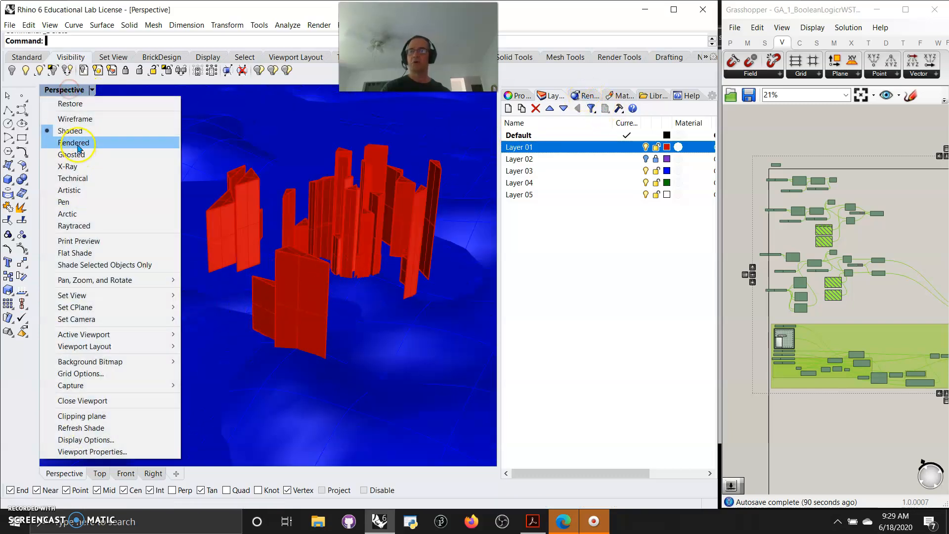
left_click(77, 149)
right_click_drag(262, 286, 280, 294)
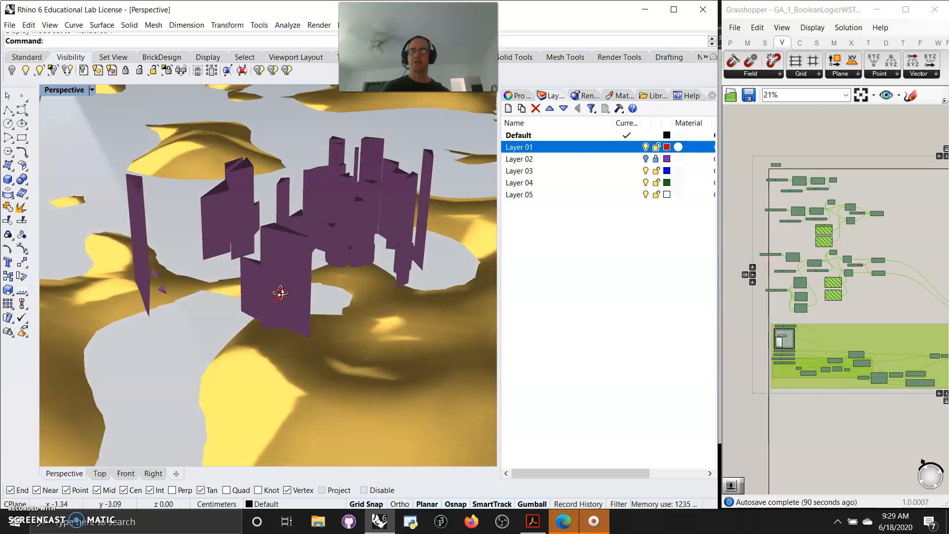
- Set the render quality to Draft quality and render the current viewport
left_click(585, 96)
scroll(603, 210, "up", 2)
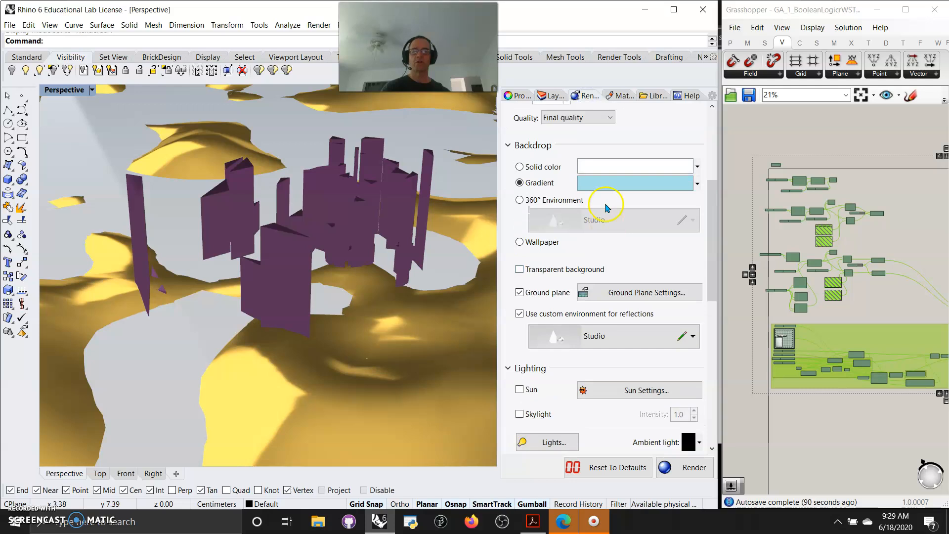
scroll(607, 208, "up", 5)
left_click(597, 275)
left_click(563, 298)
left_click(682, 467)
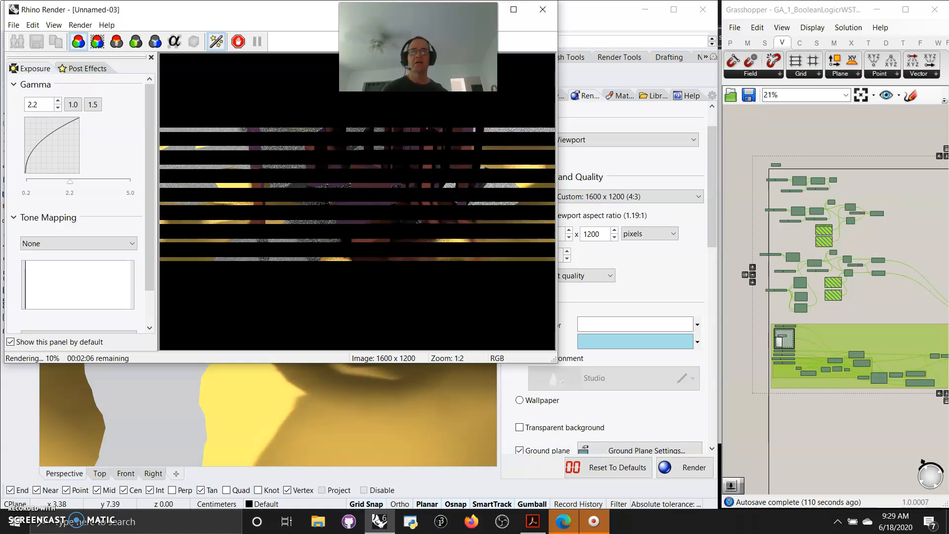
- Narrow the render window to uncover the render settings and widen the Grasshopper window to show the whole definition
left_click_drag(425, 54, 644, 54)
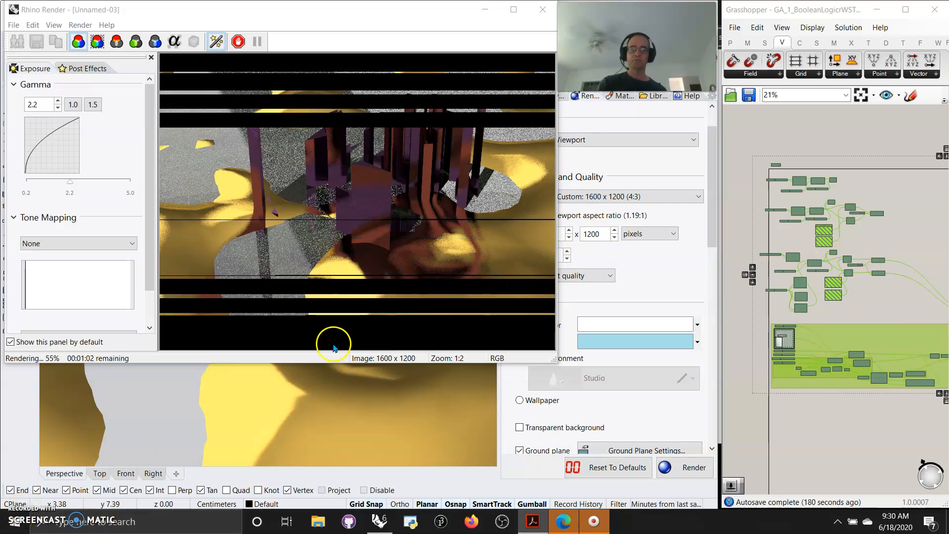
left_click_drag(556, 361, 495, 367)
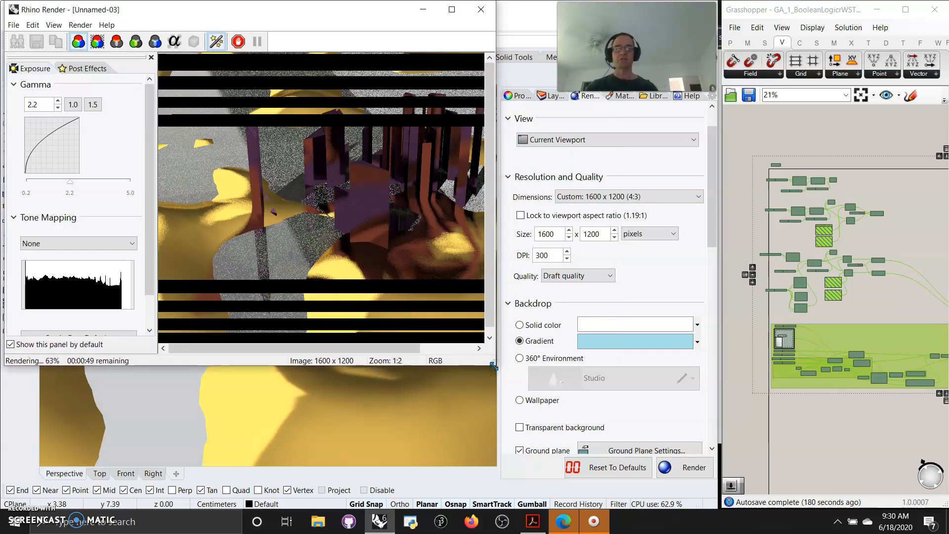
left_click(723, 333)
left_click_drag(724, 333, 495, 332)
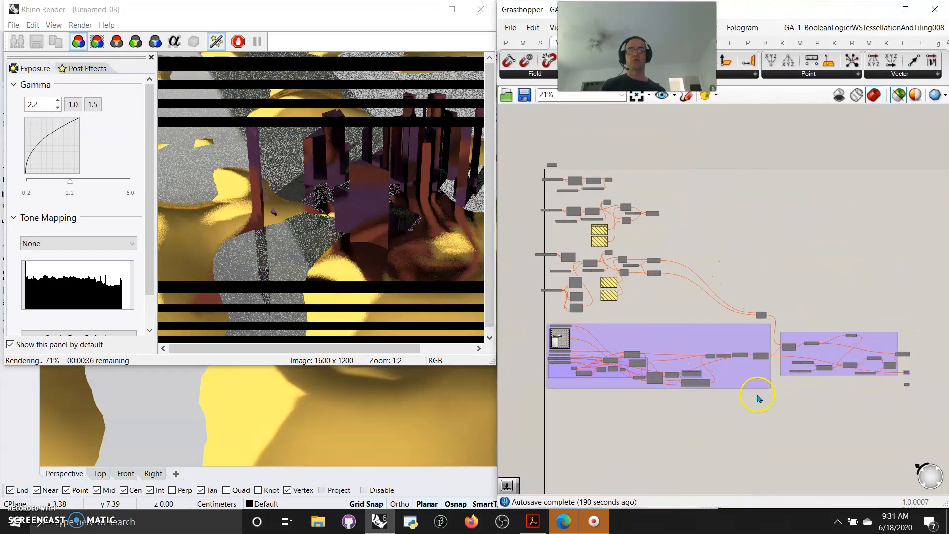